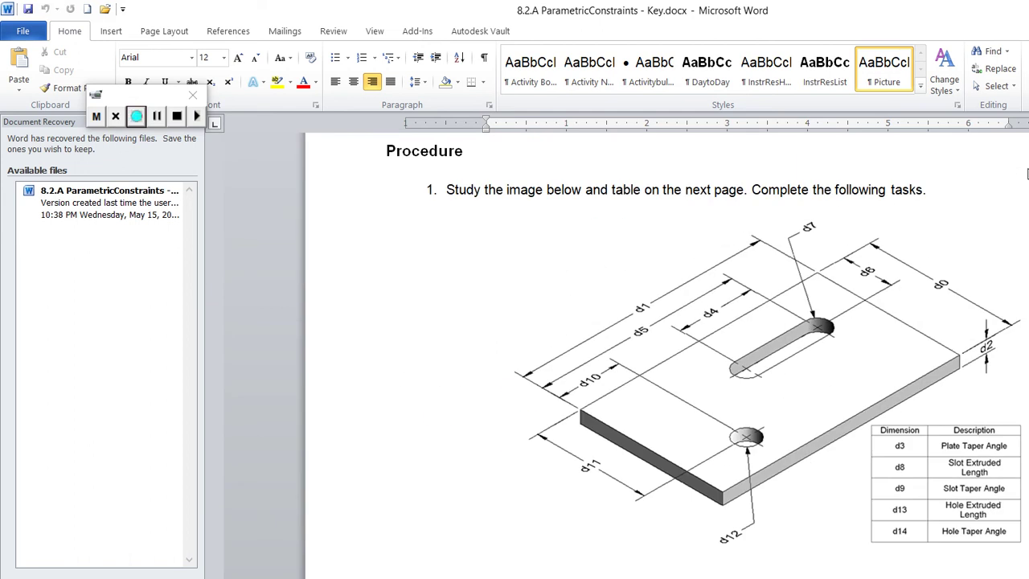
Examine the dimensioned plate drawing and the parameter table on the following page of the worksheet
scroll(1027, 174, "down", 10)
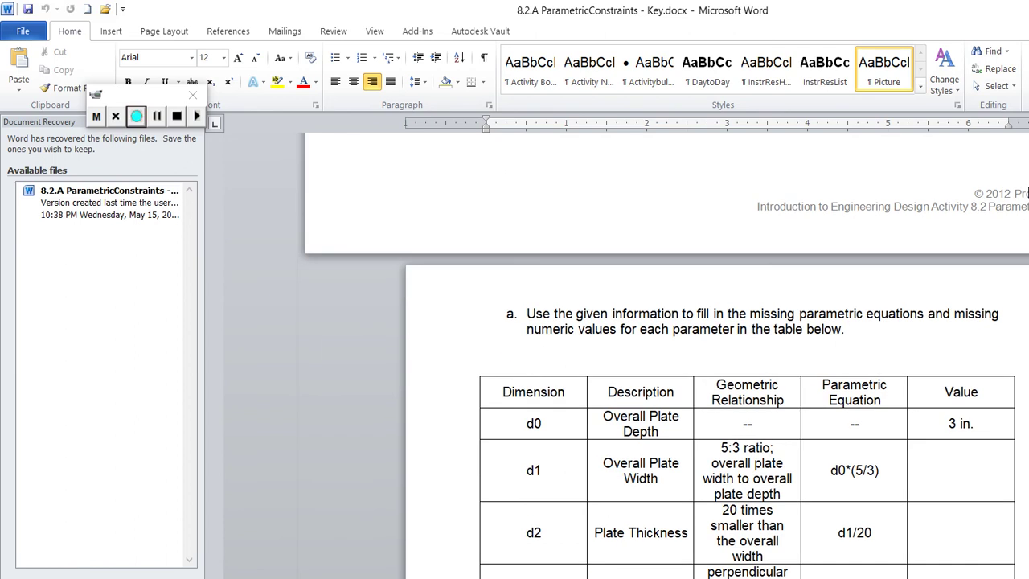
scroll(1026, 193, "up", 5)
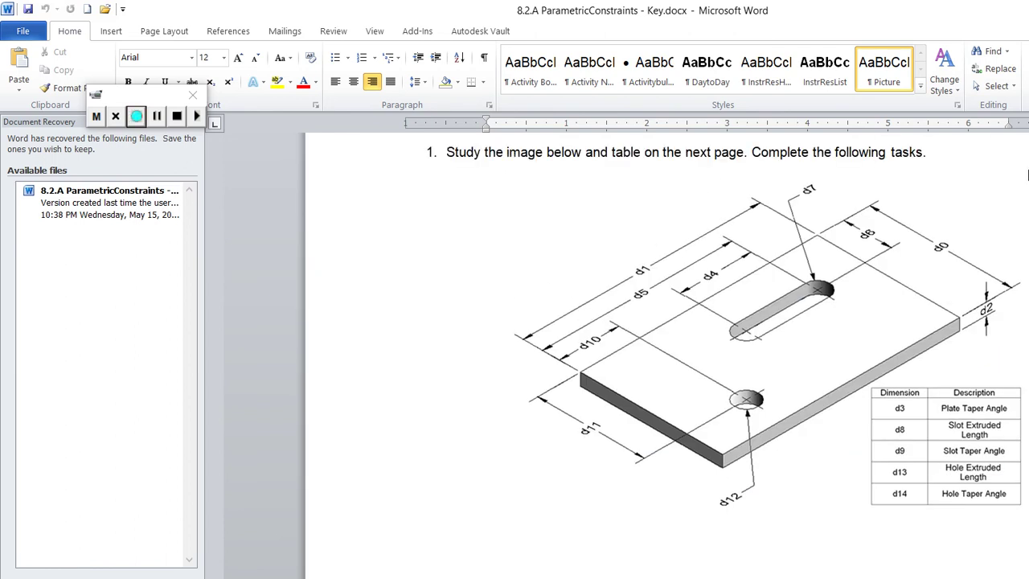
scroll(1027, 175, "down", 5)
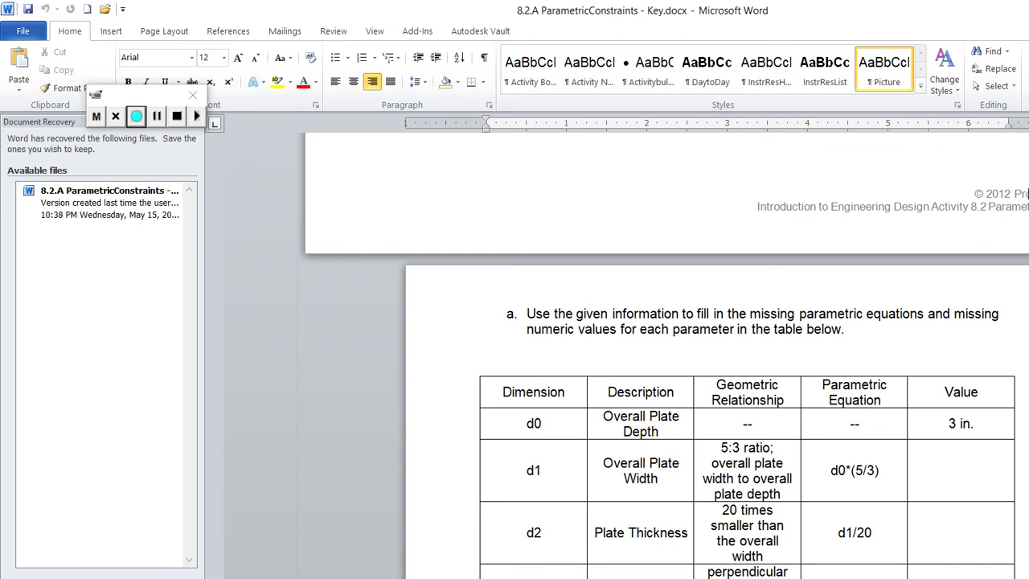
scroll(1027, 191, "up", 3)
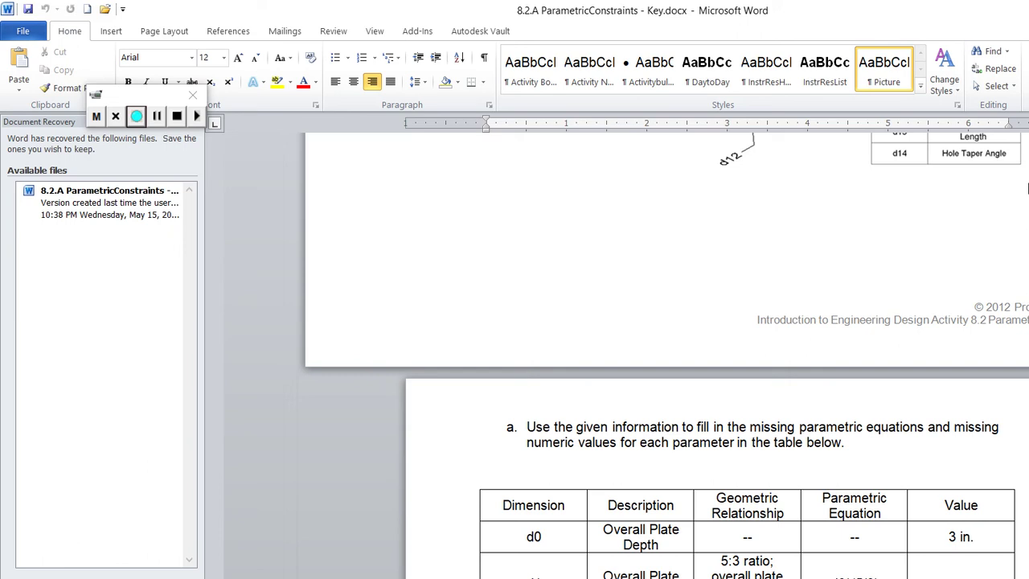
Switch to Autodesk Inventor and start a 2D sketch on an origin plane of the empty part
mouse_move(482, 569)
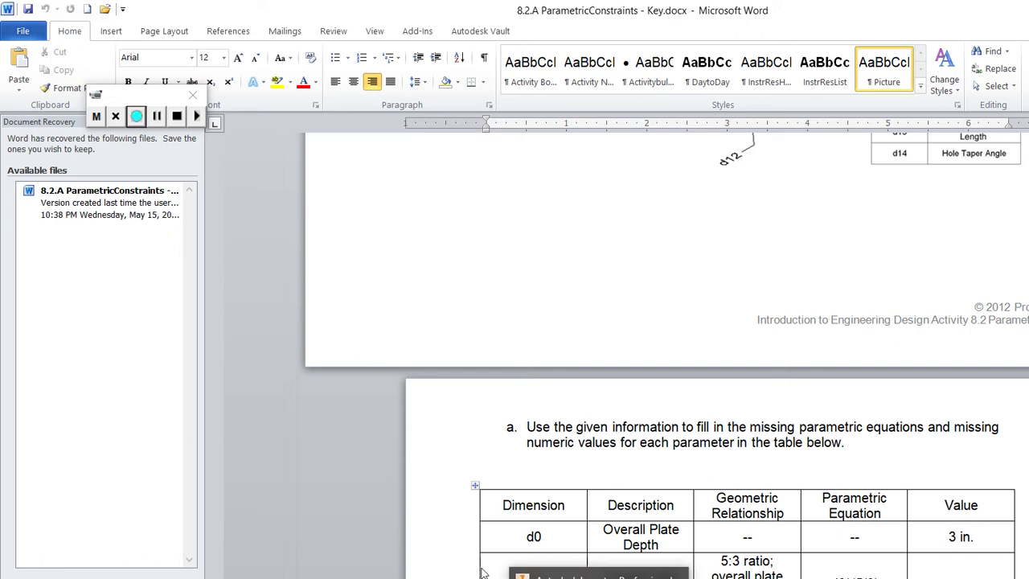
left_click(497, 572)
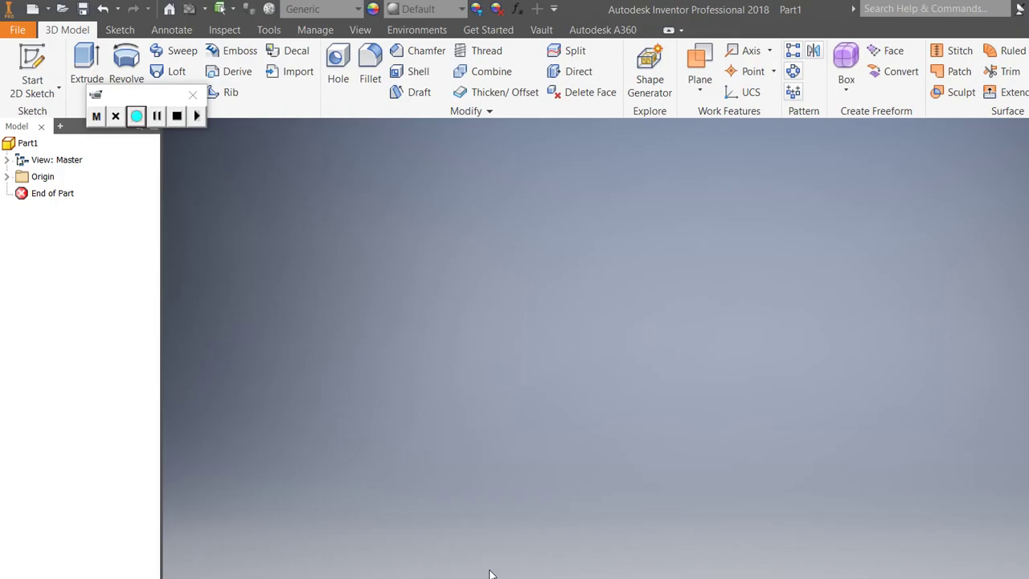
left_click(32, 65)
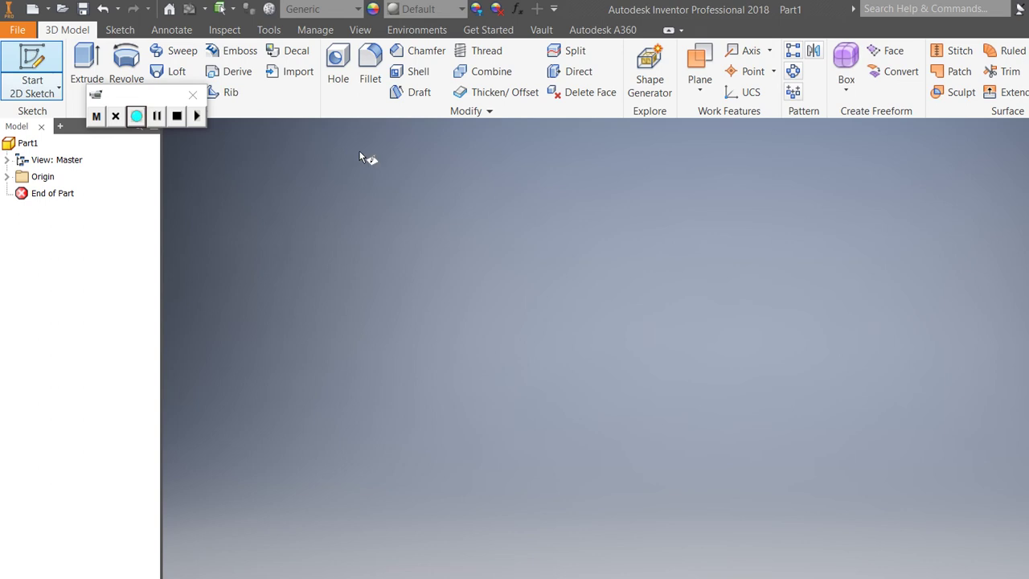
left_click(438, 294)
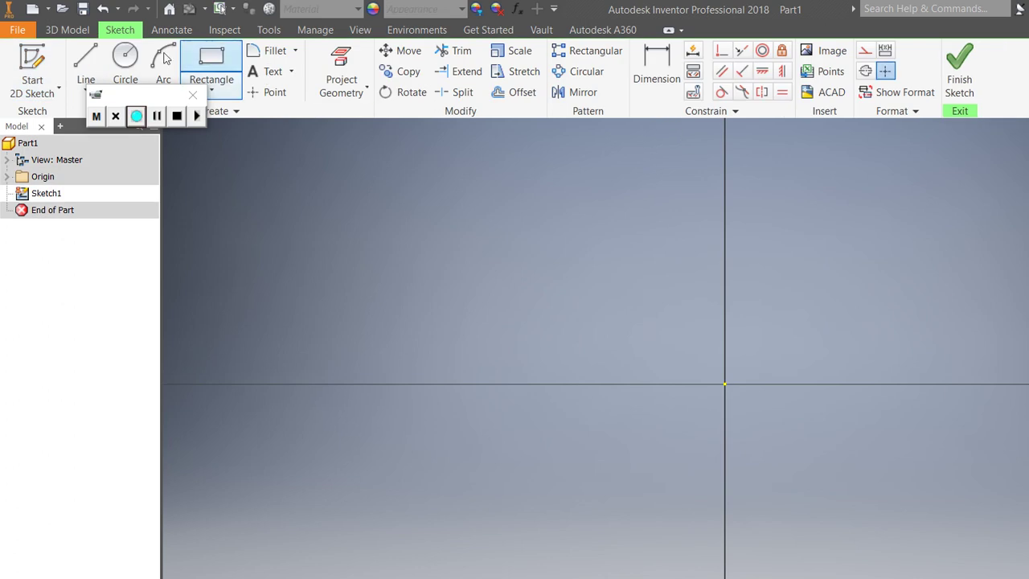
left_click(211, 58)
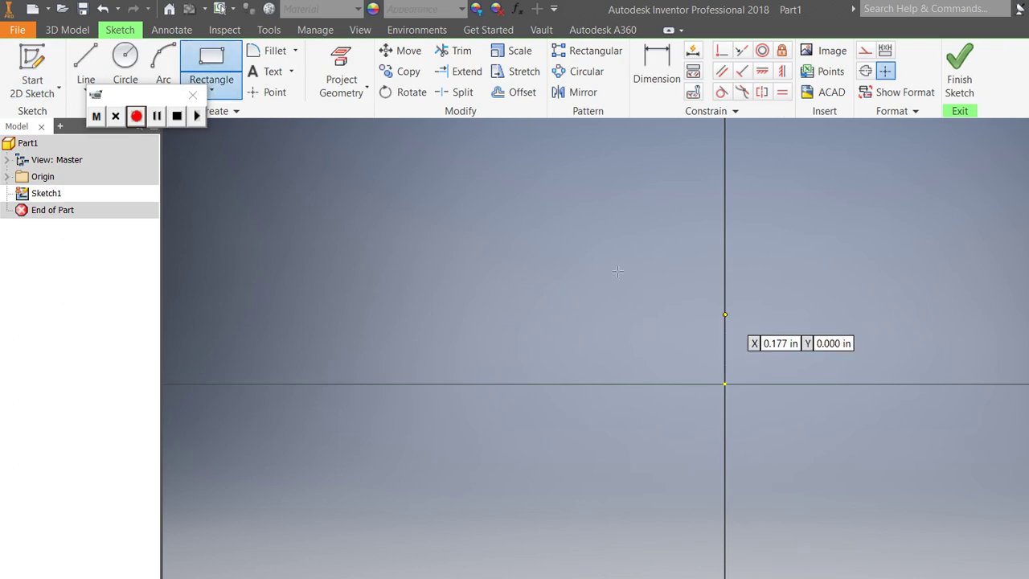
left_click(724, 385)
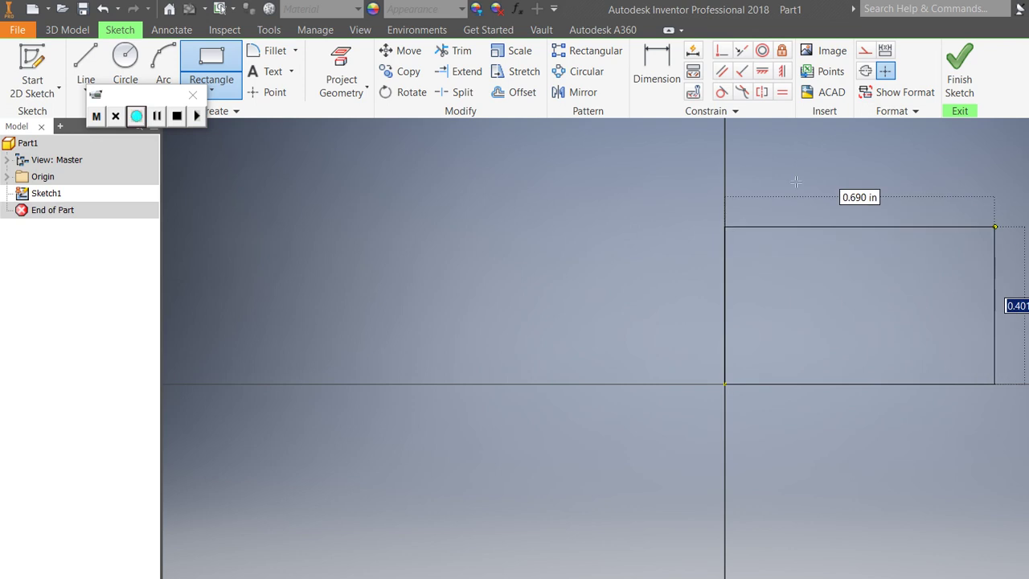
type("3")
key("Tab")
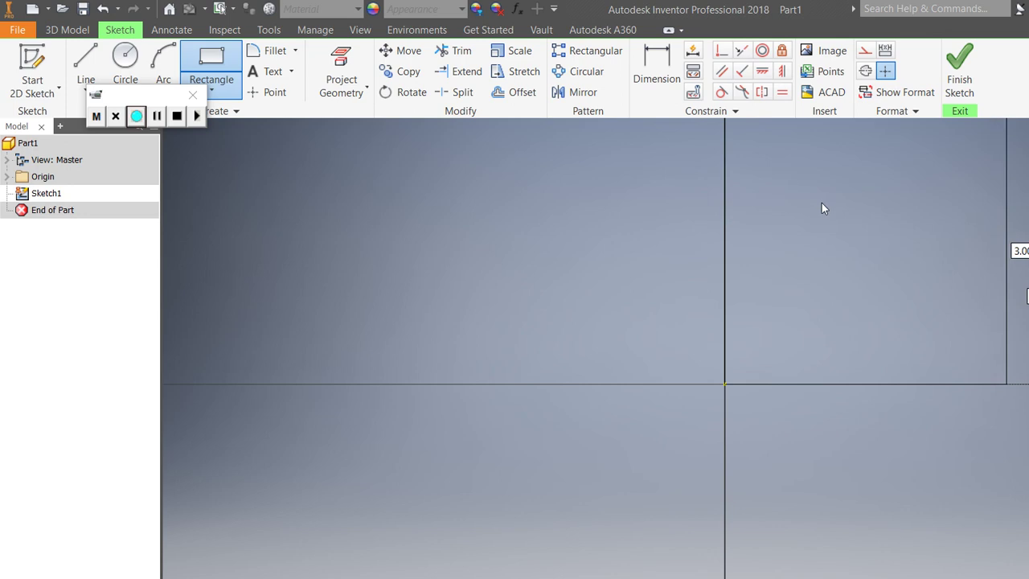
type("3")
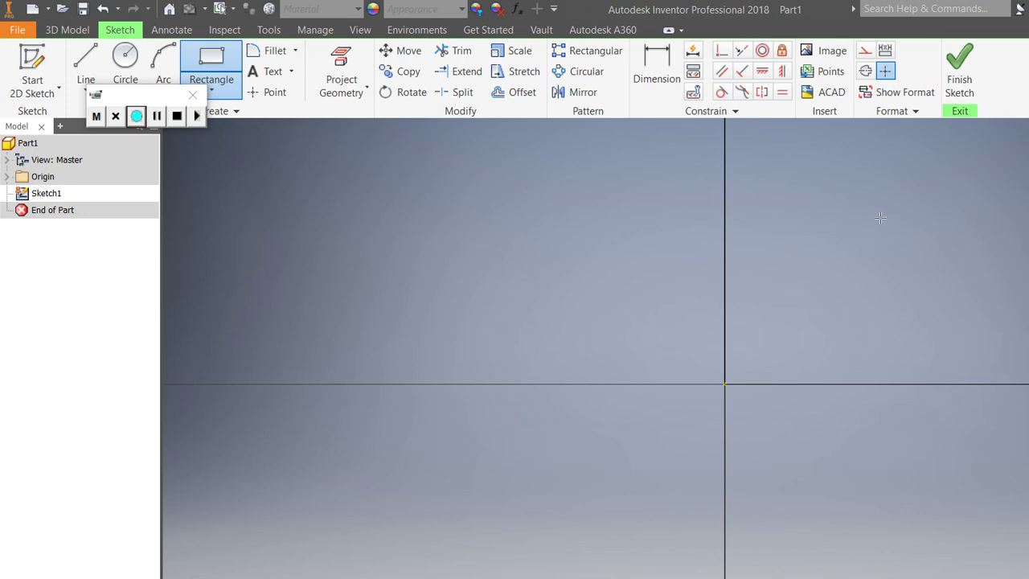
key("Escape")
Sketch a two-point rectangle about 0.578 in wide and 0.148 in high, with its lower-left corner on the origin
key("r")
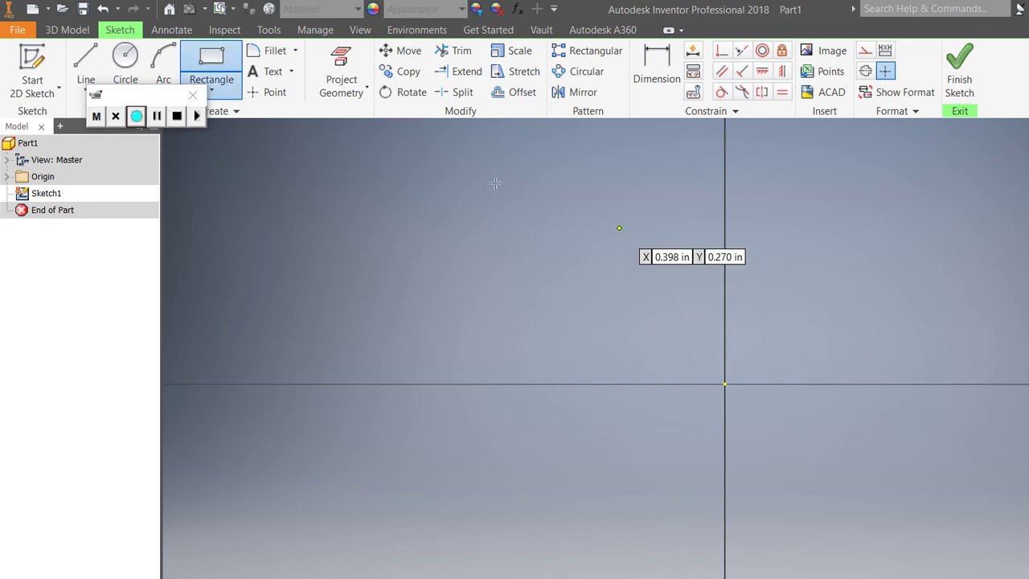
left_click(724, 384)
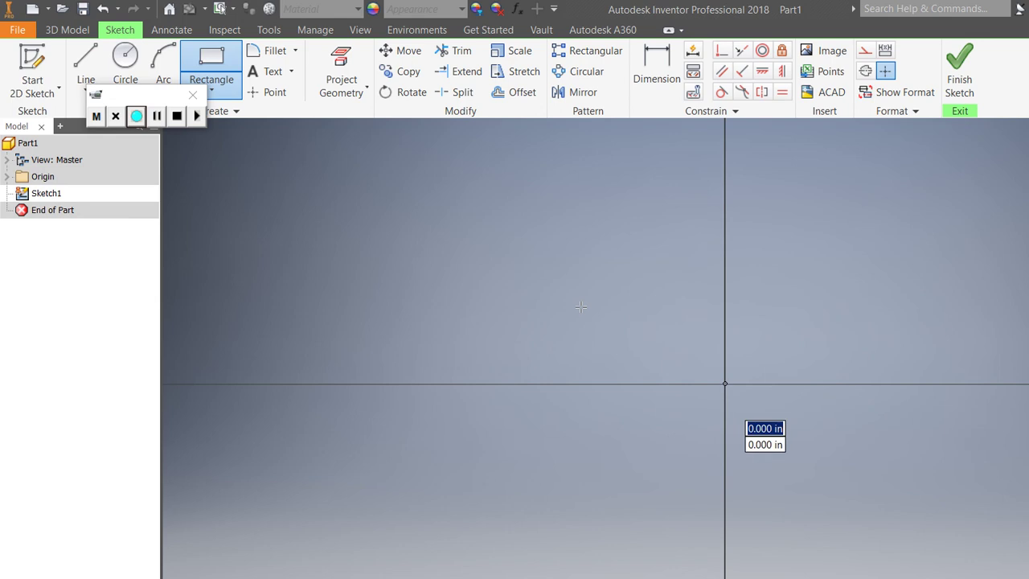
left_click(950, 324)
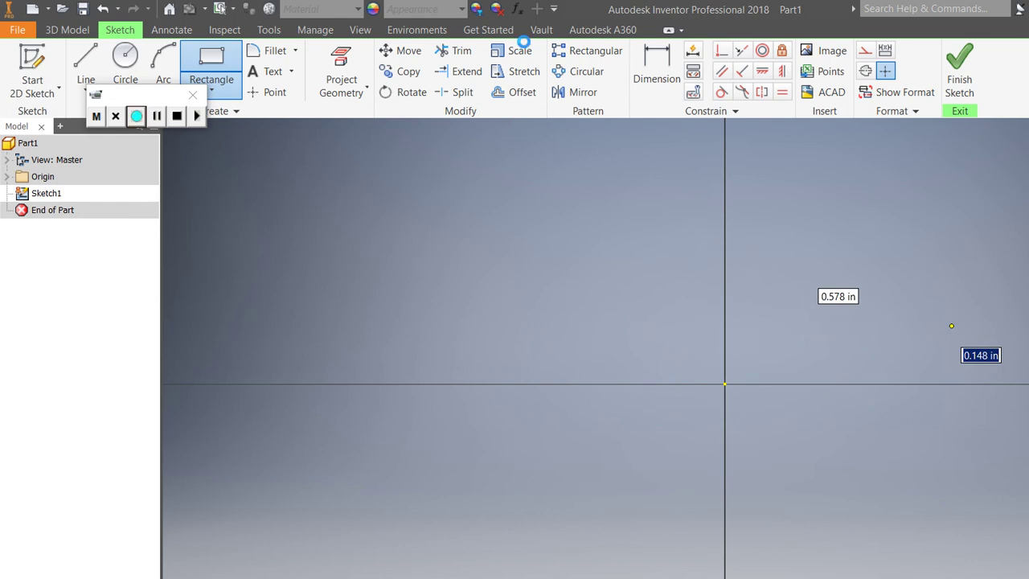
Dimension the rectangle's right vertical side to 3 in as the overall plate depth d0
key("d")
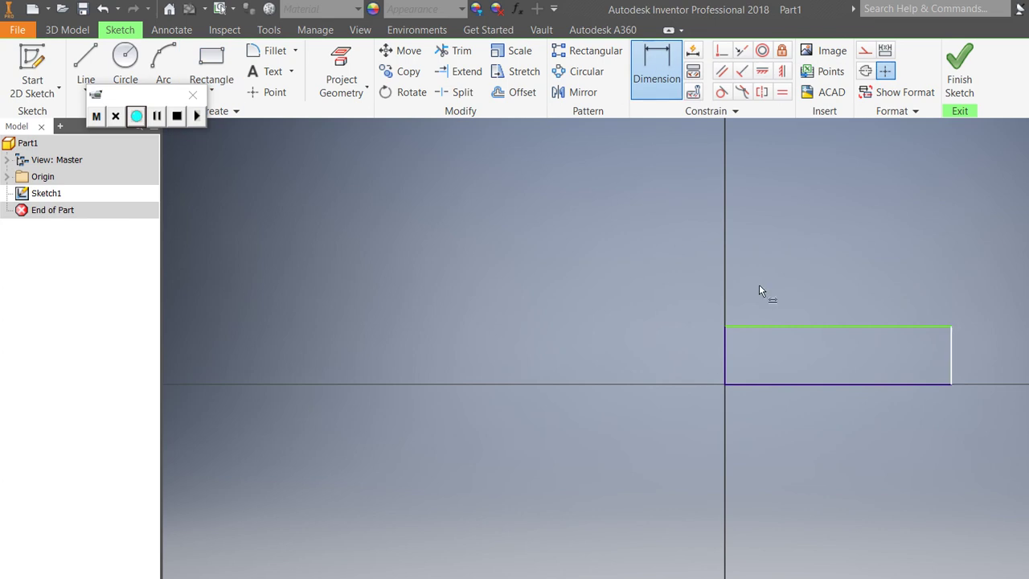
left_click(759, 285)
left_click(781, 289)
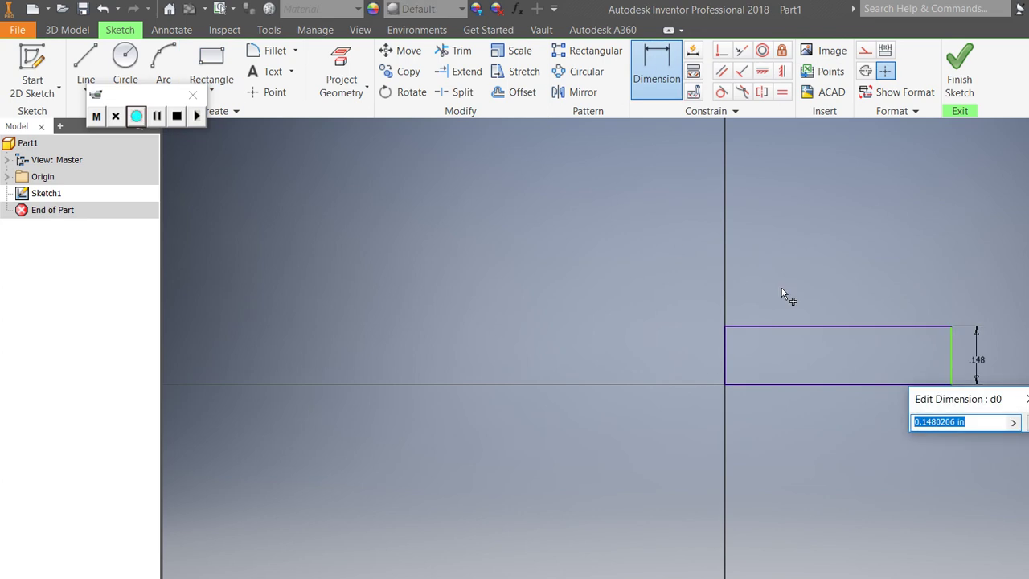
type("3")
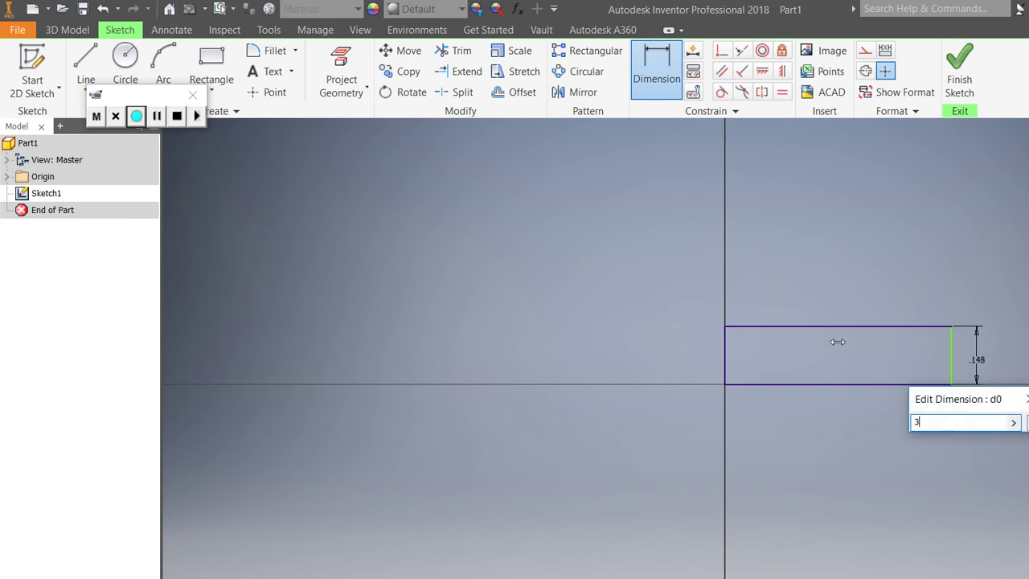
key("Return")
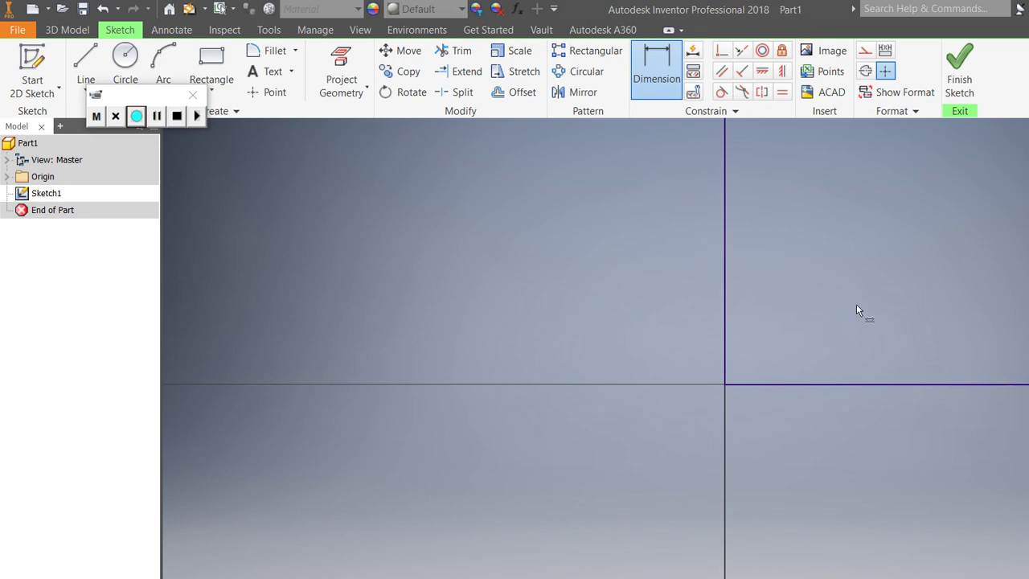
key("Home")
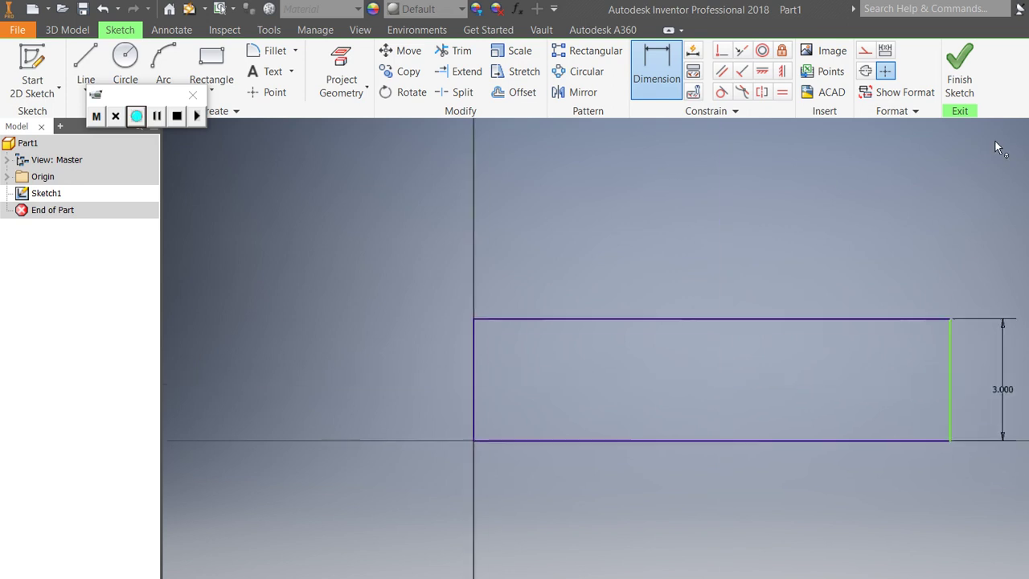
Place a dimension on the rectangle's upper edge and enter the equation d0*(5/3) for the width d1
left_click(534, 327)
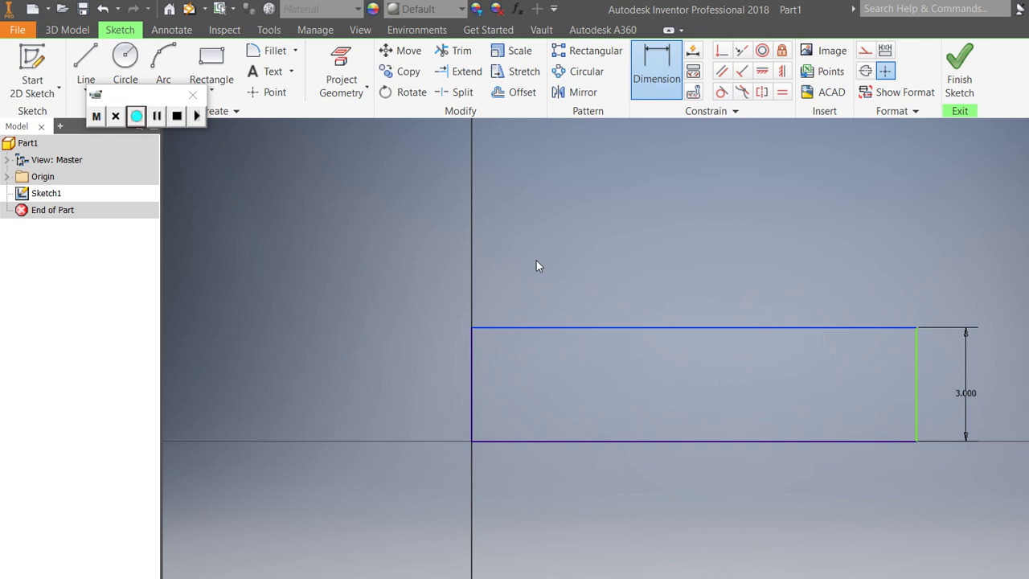
left_click(529, 222)
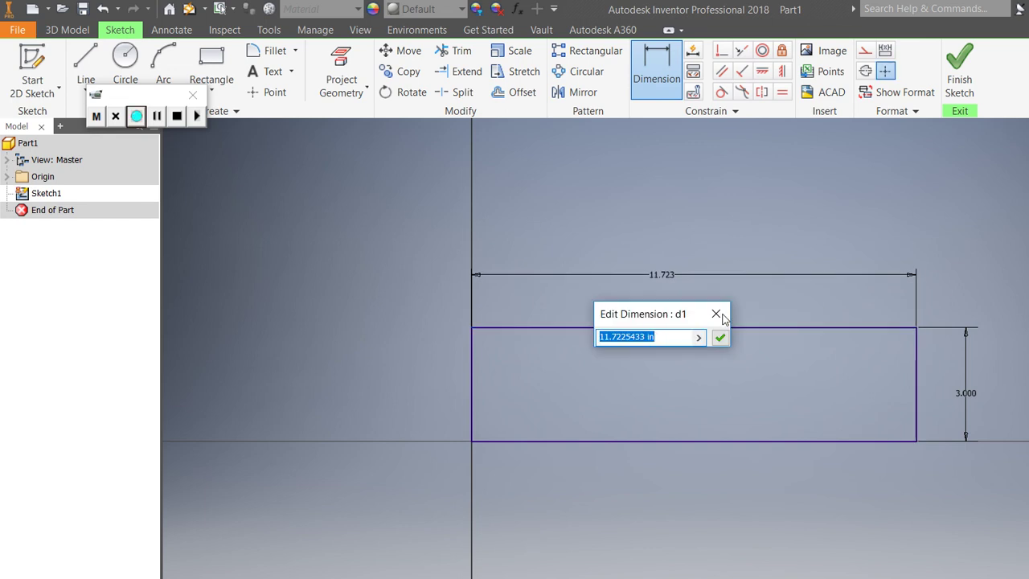
type("d0")
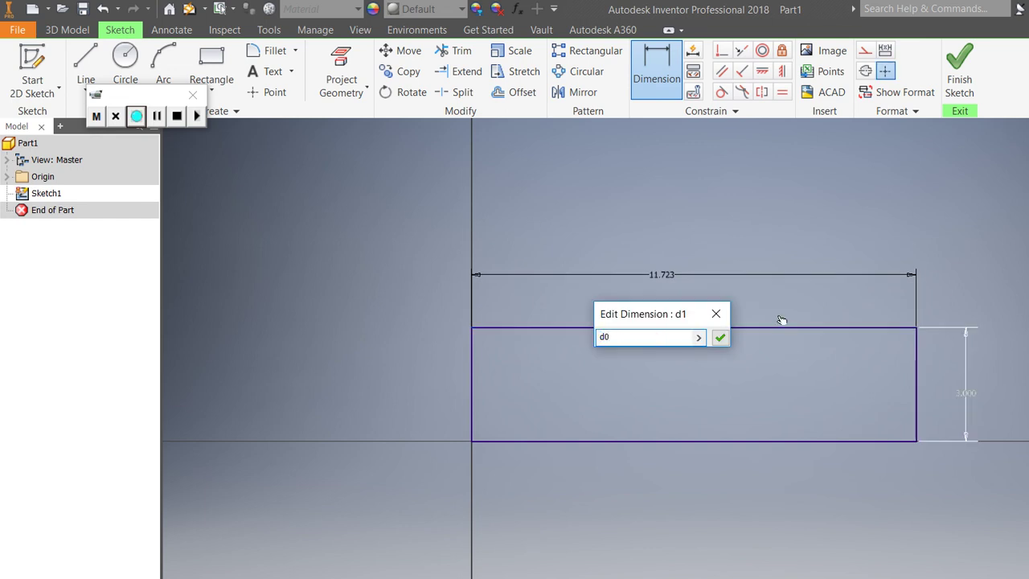
type("*5/3")
key("Left")
type("(5/3)")
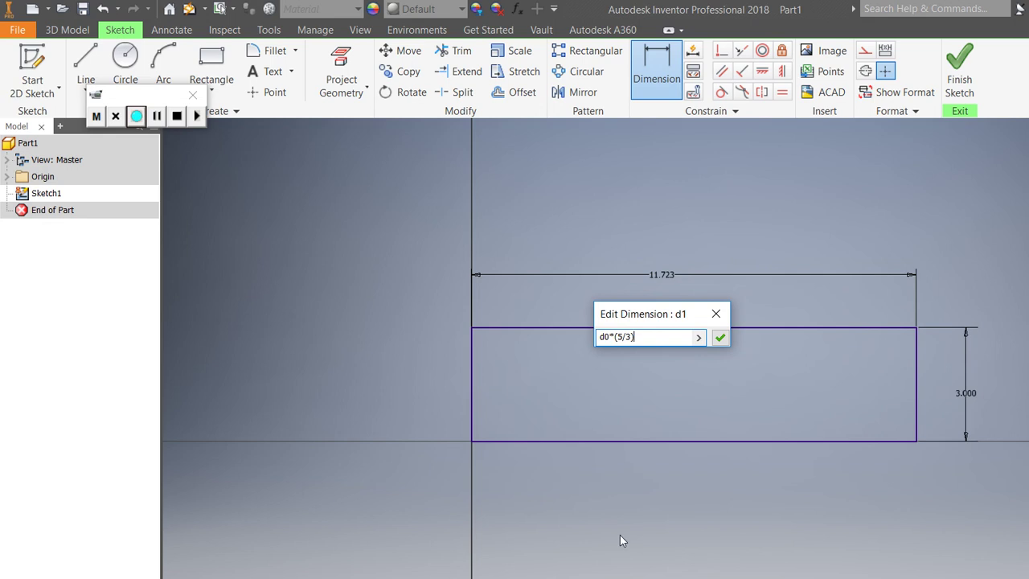
Check the plate drawing in the Word worksheet, return to Inventor and accept the width equation
right_click(573, 562)
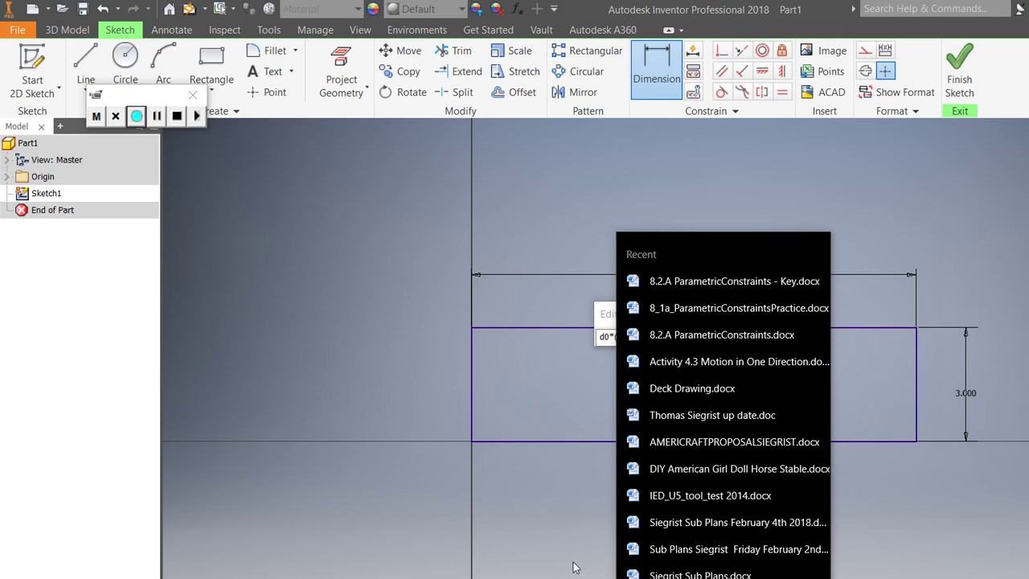
left_click(572, 567)
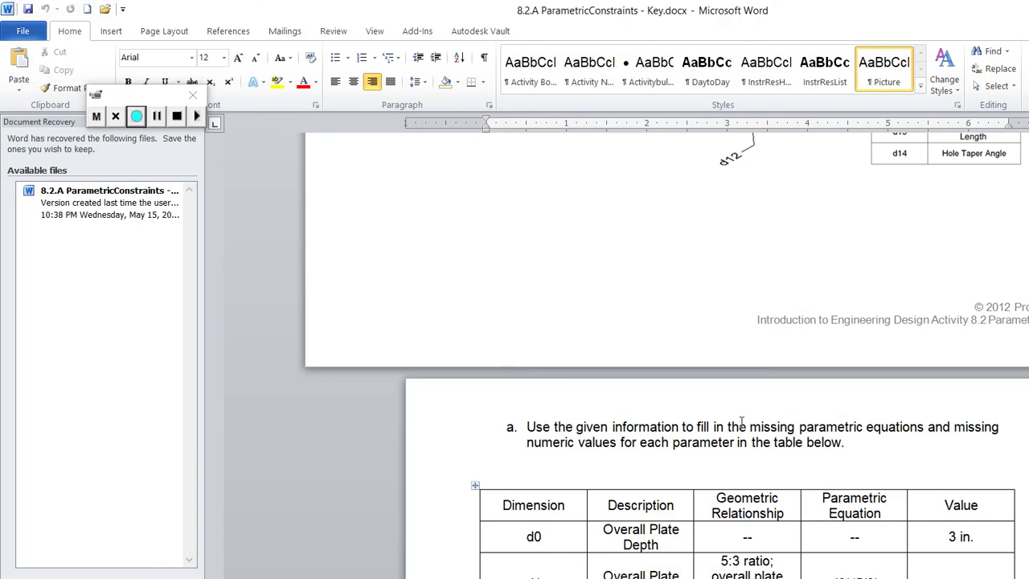
scroll(1022, 181, "up", 10)
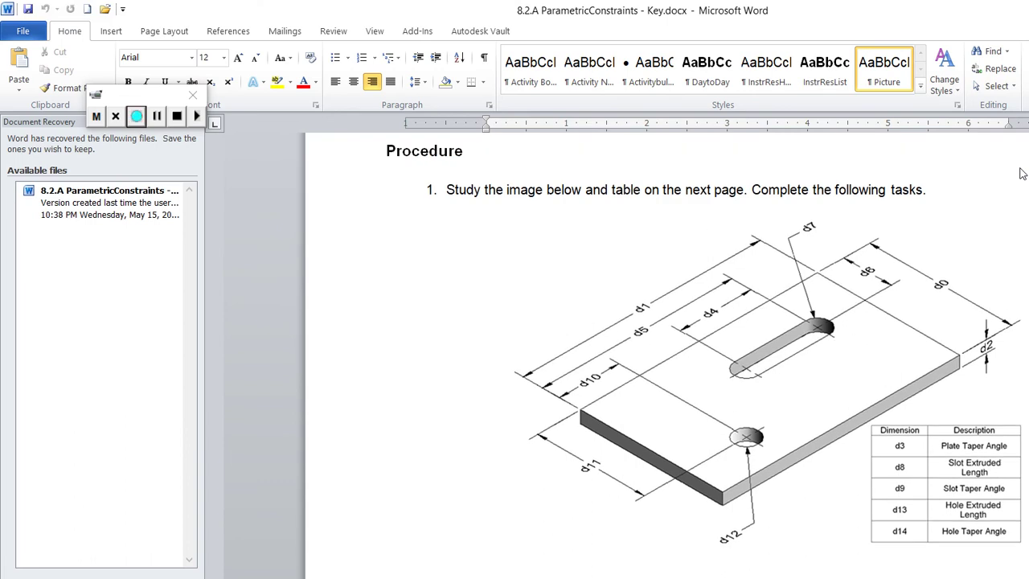
scroll(1022, 174, "down", 12)
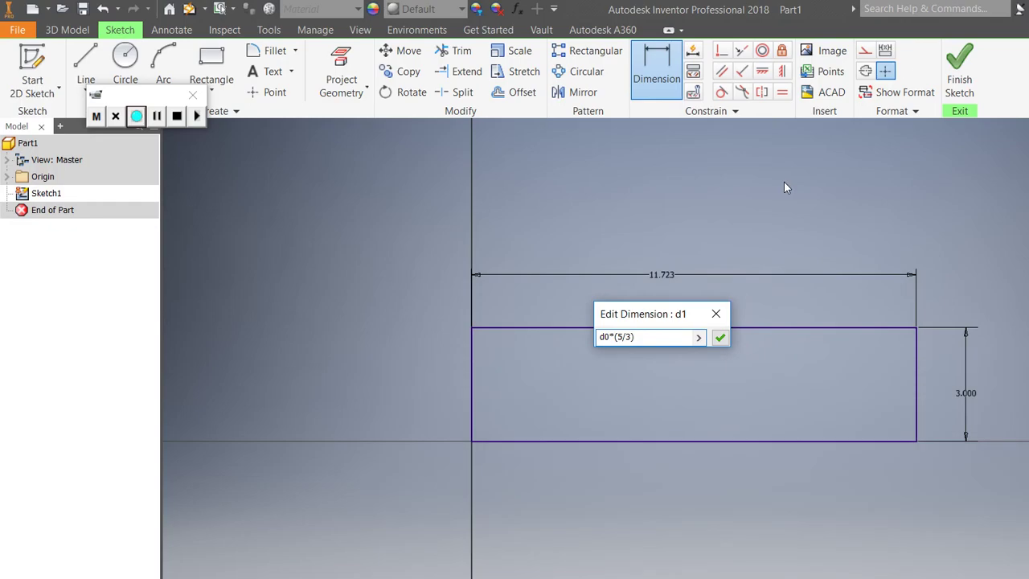
key("Return")
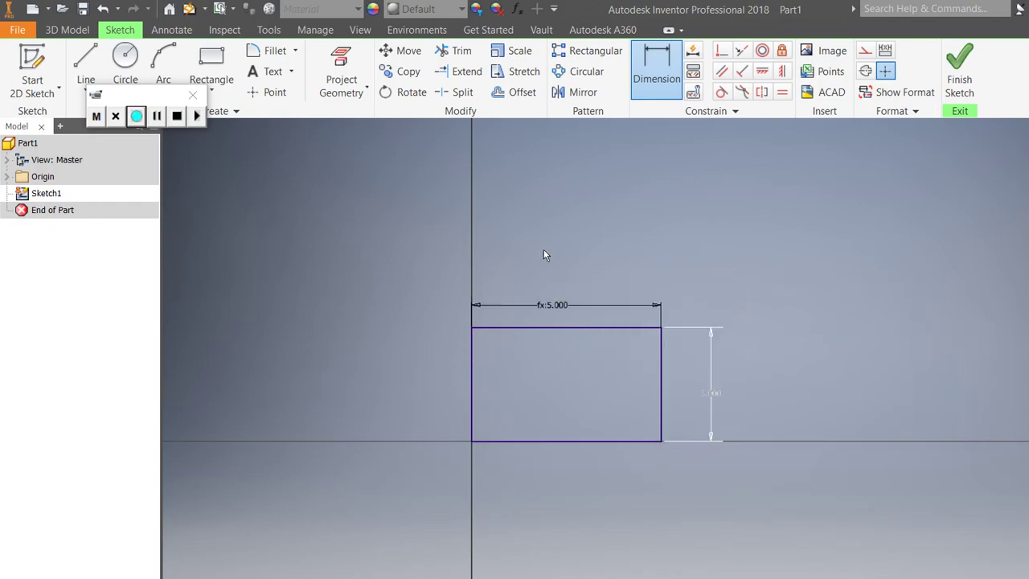
Finish the sketch and extrude the rectangle by a distance of d1/20 to form the plate
left_click(959, 72)
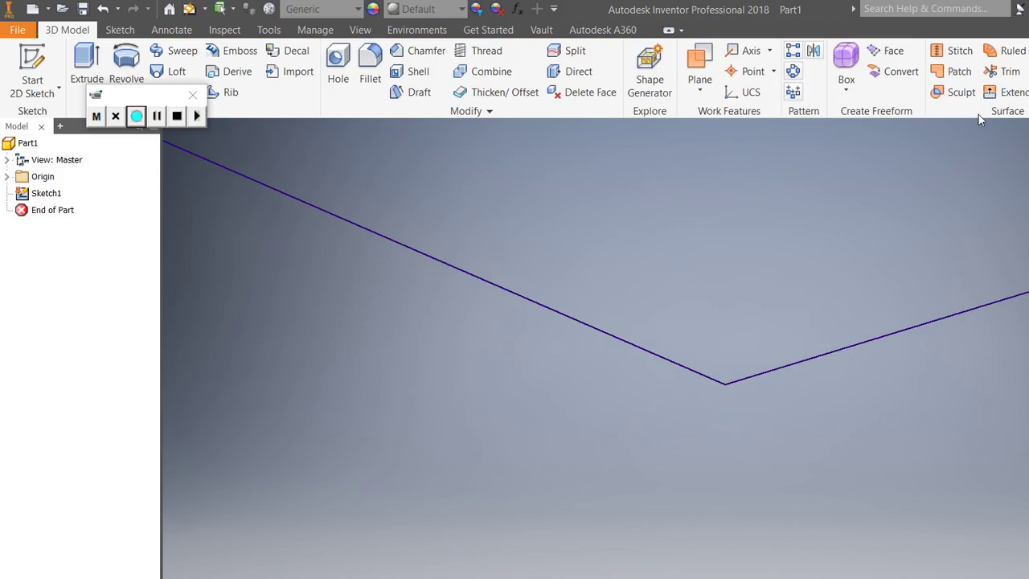
left_click(77, 51)
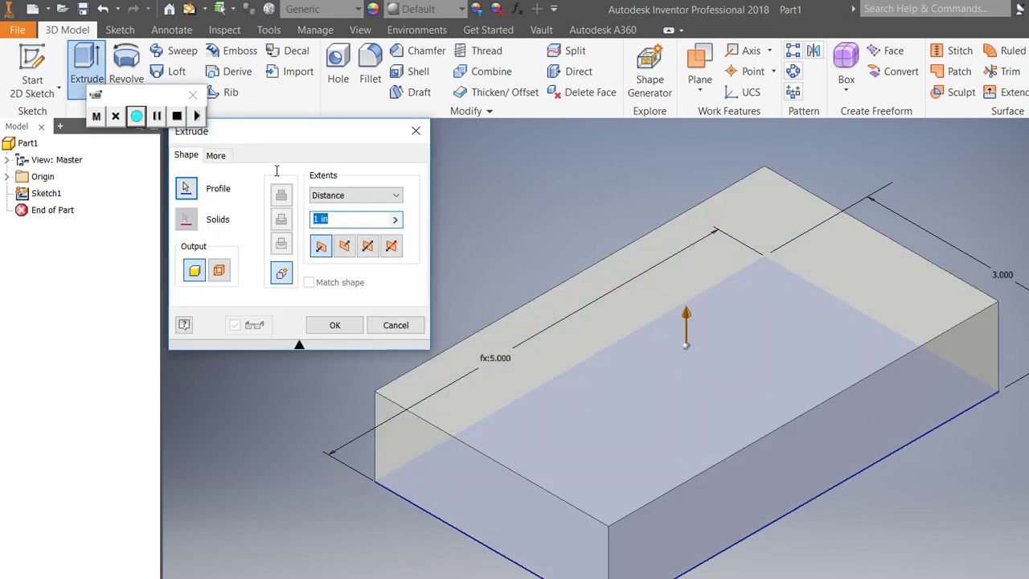
type("d1")
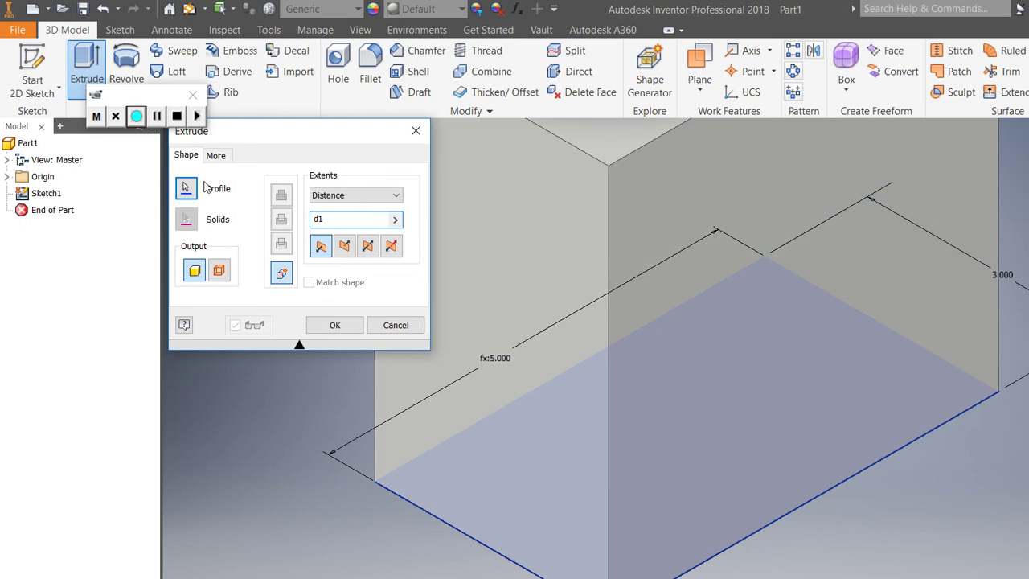
type("/20")
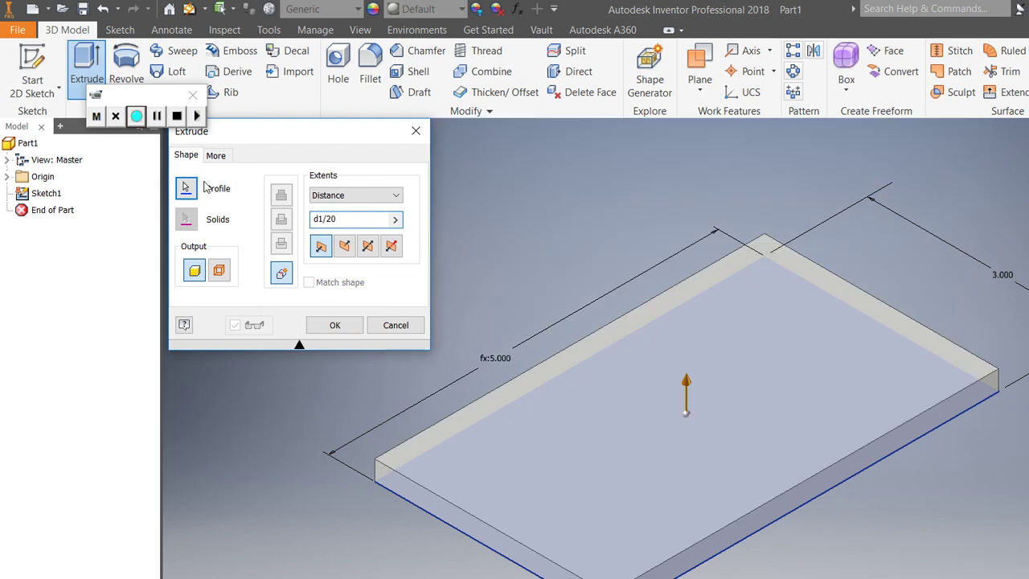
key("Return")
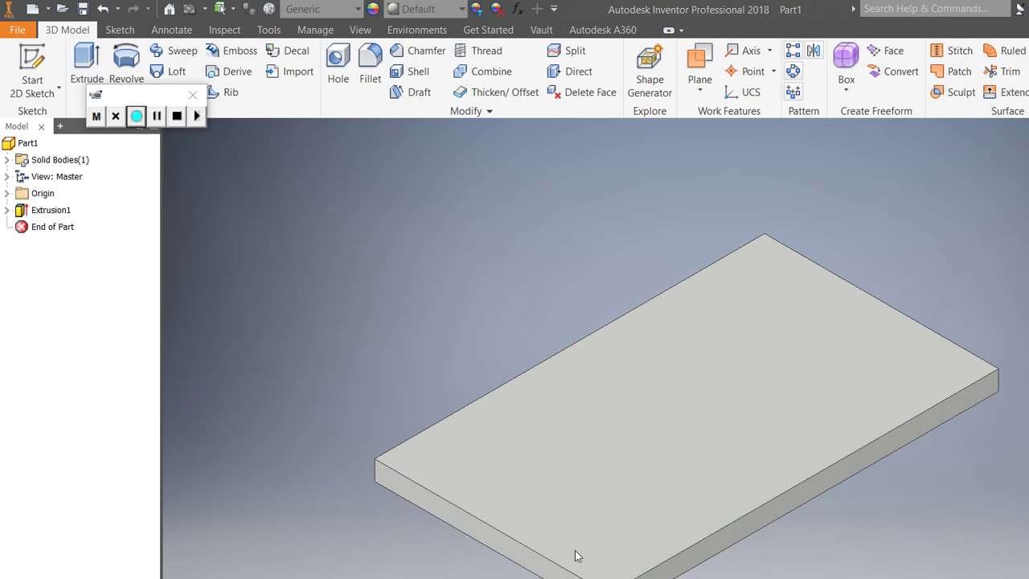
Switch to the Word worksheet and examine the plate drawing and parameter table for the slot's dimensions
key("alt+Tab")
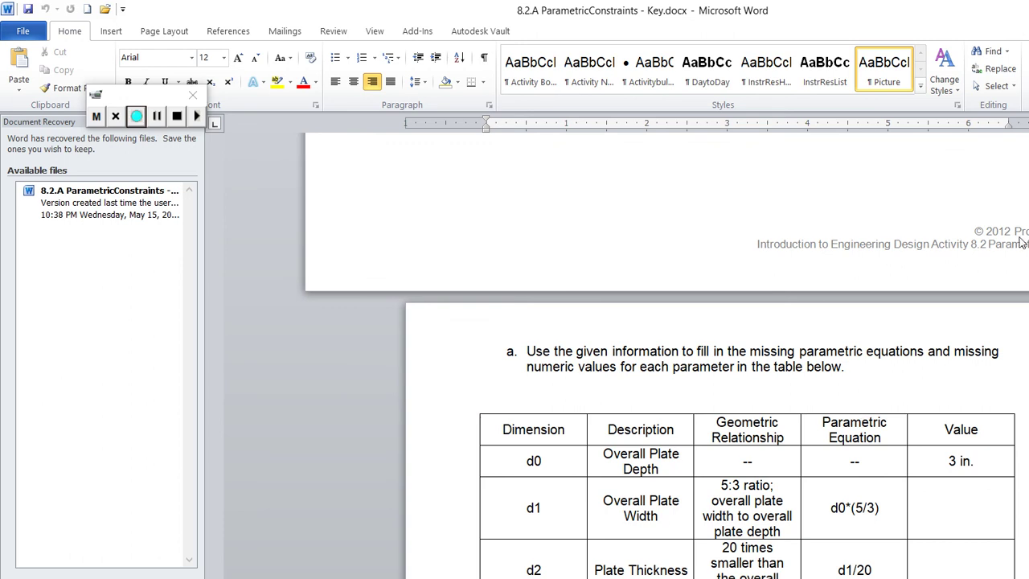
scroll(1022, 192, "up", 10)
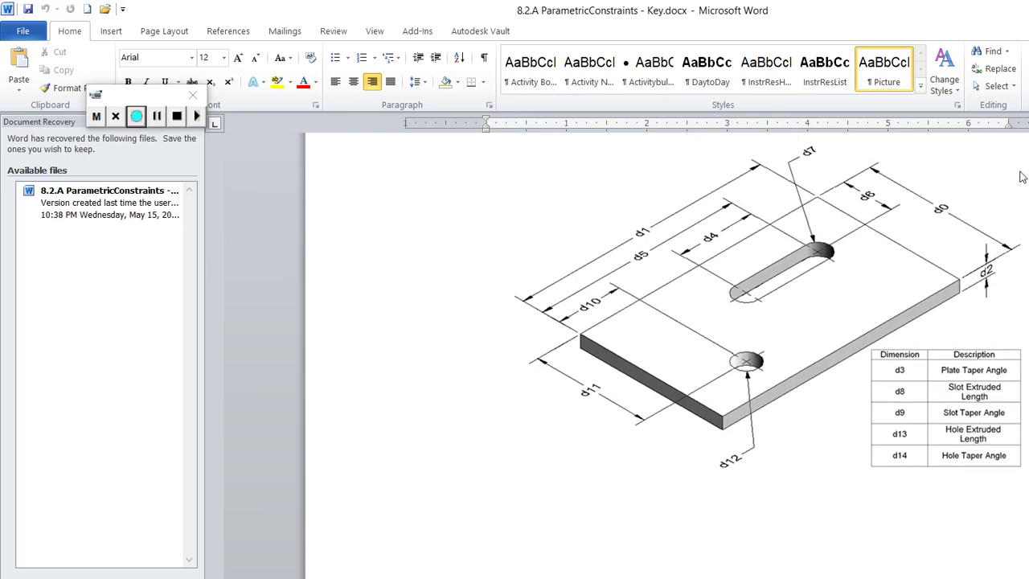
scroll(1022, 176, "up", 1)
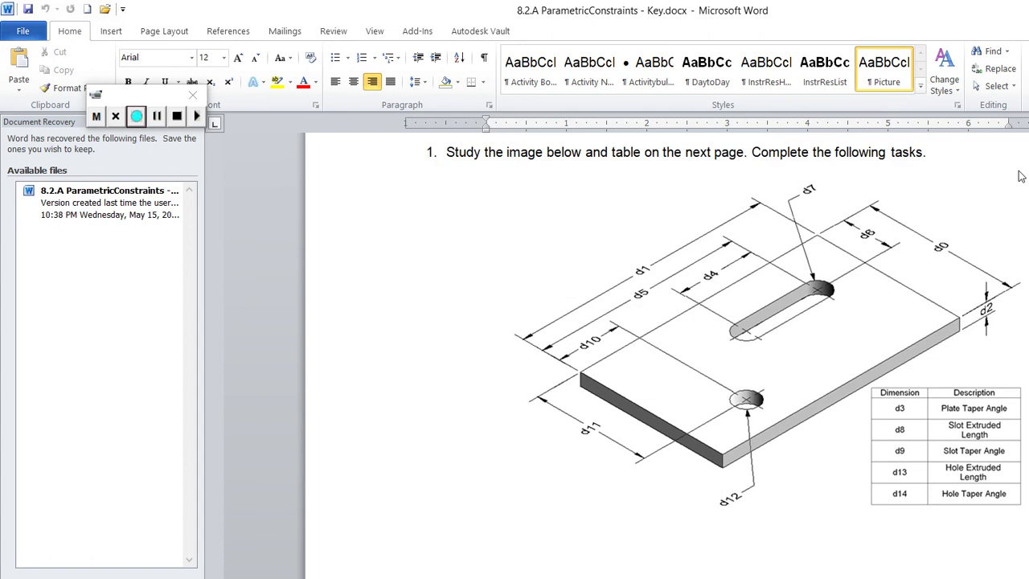
scroll(1021, 176, "up", 1)
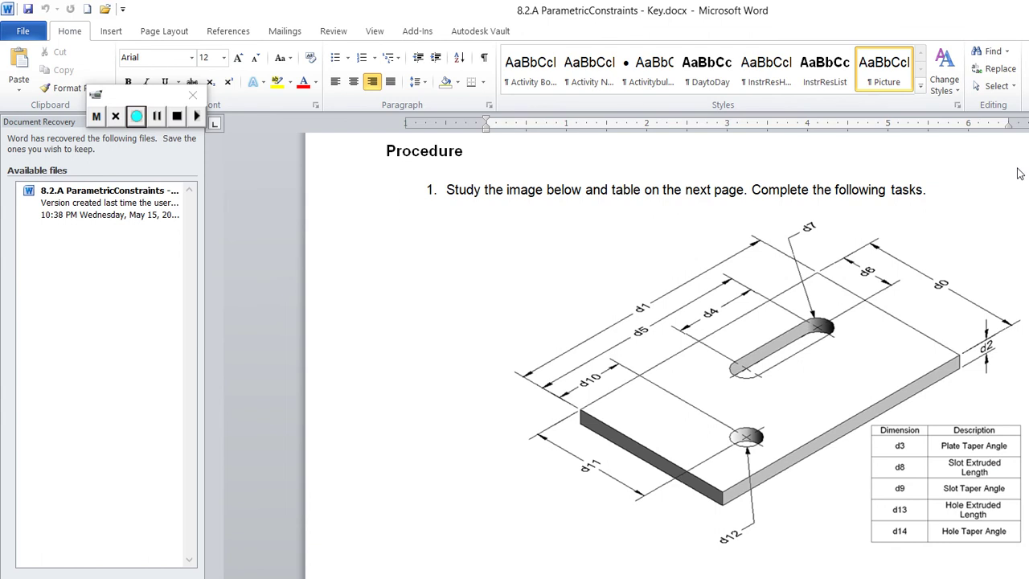
scroll(1017, 183, "down", 10)
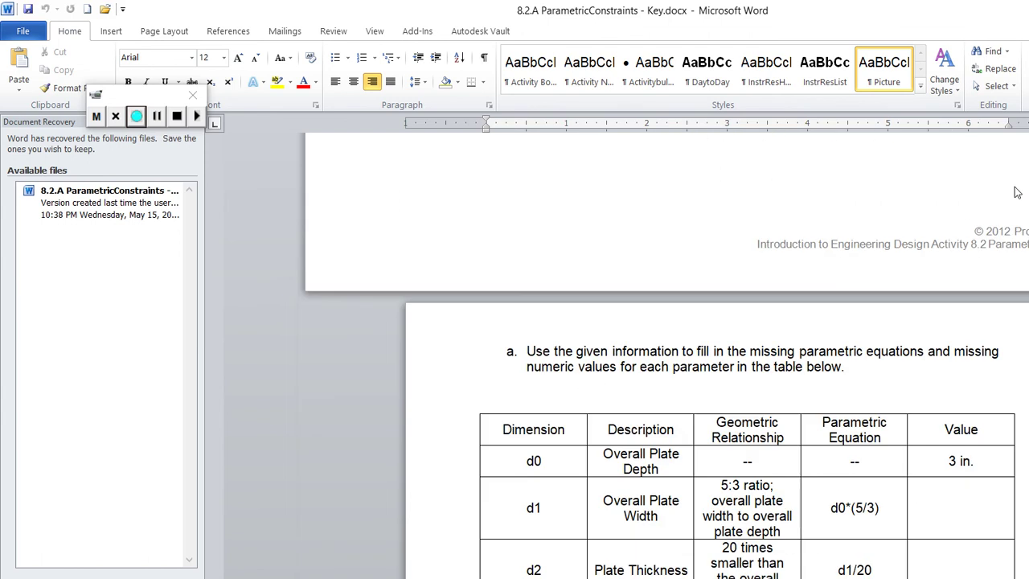
scroll(1016, 192, "down", 2)
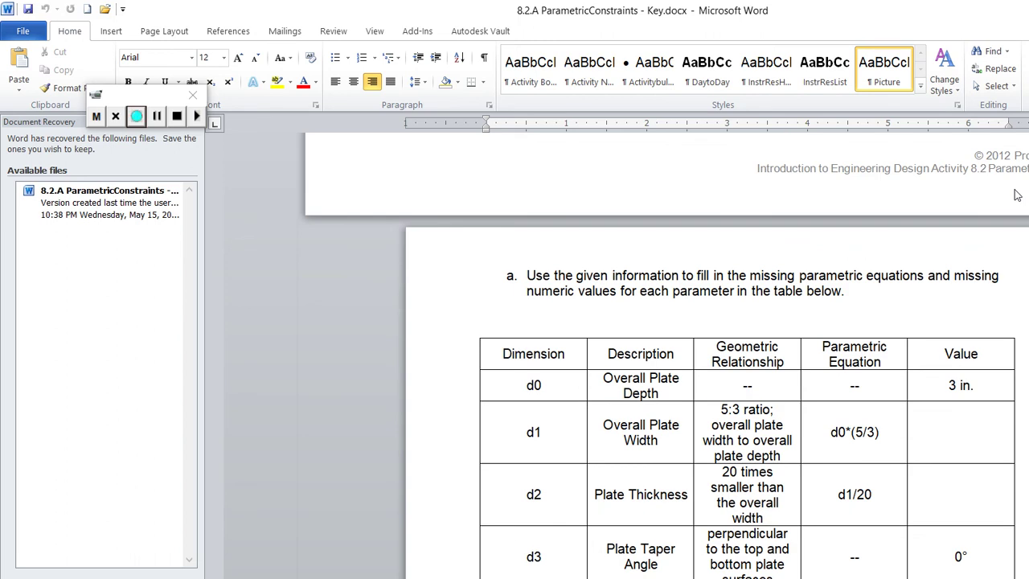
scroll(1016, 189, "up", 10)
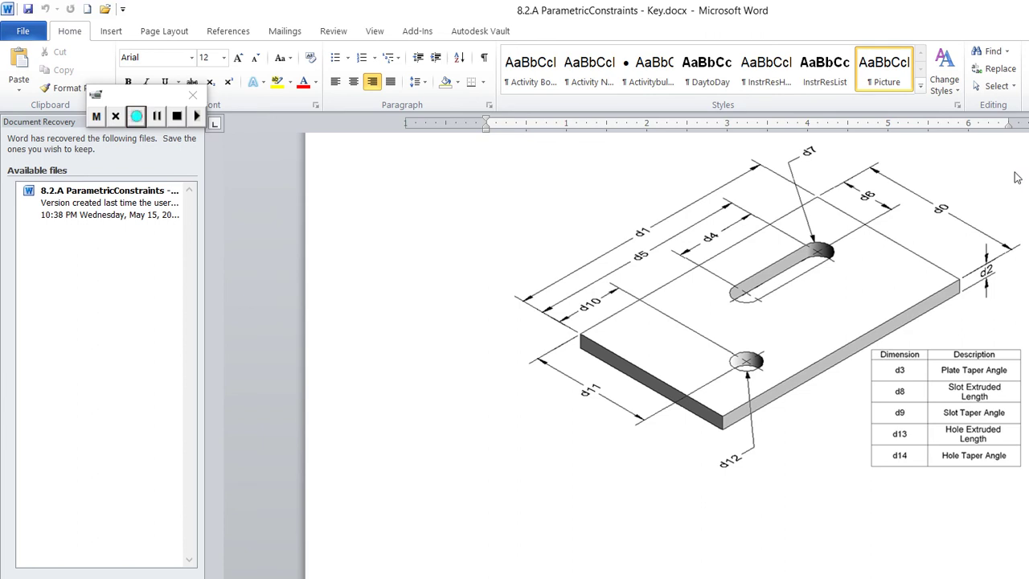
scroll(1015, 177, "down", 10)
scroll(1017, 195, "down", 1)
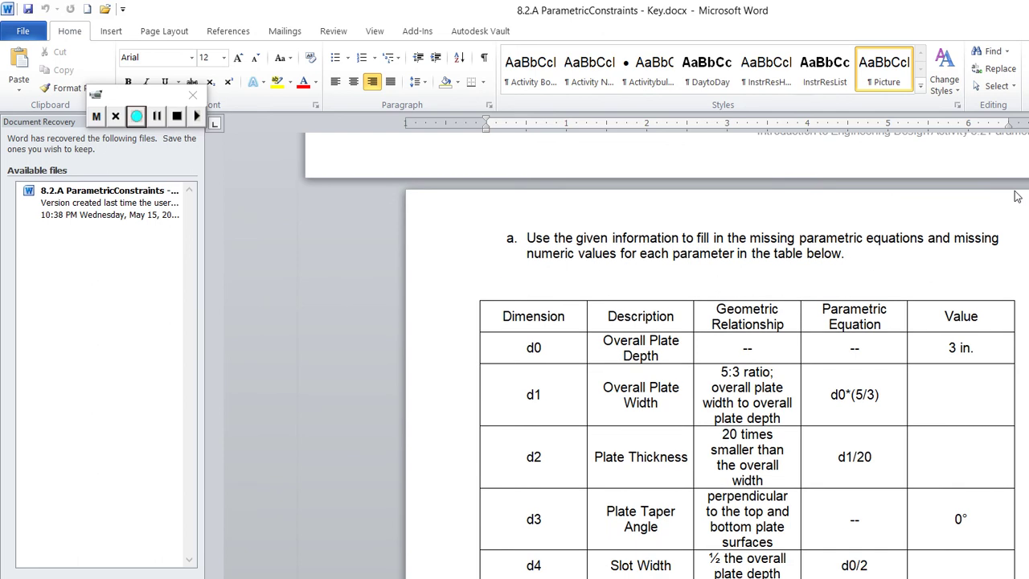
scroll(1016, 196, "up", 15)
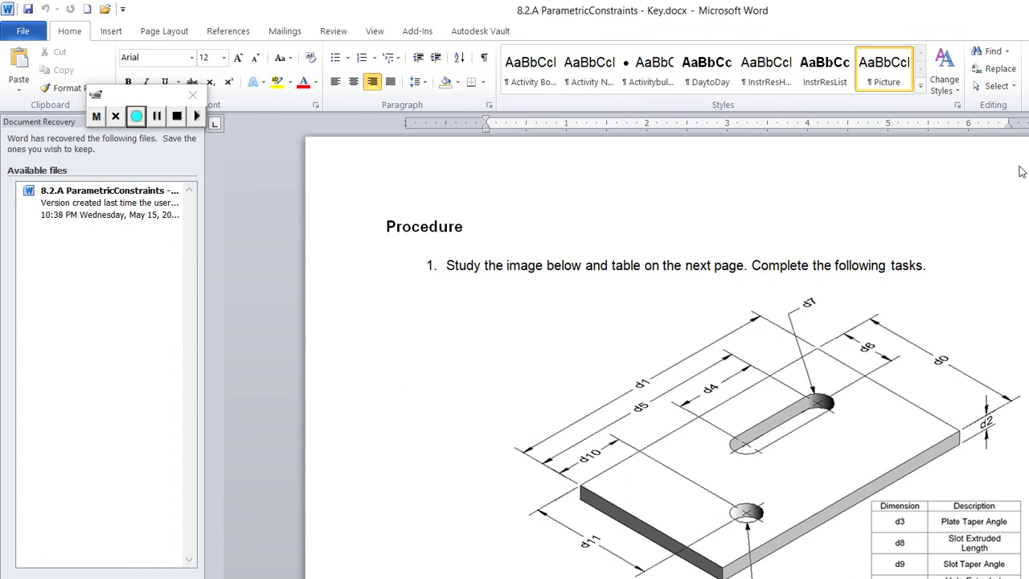
scroll(1021, 171, "down", 1)
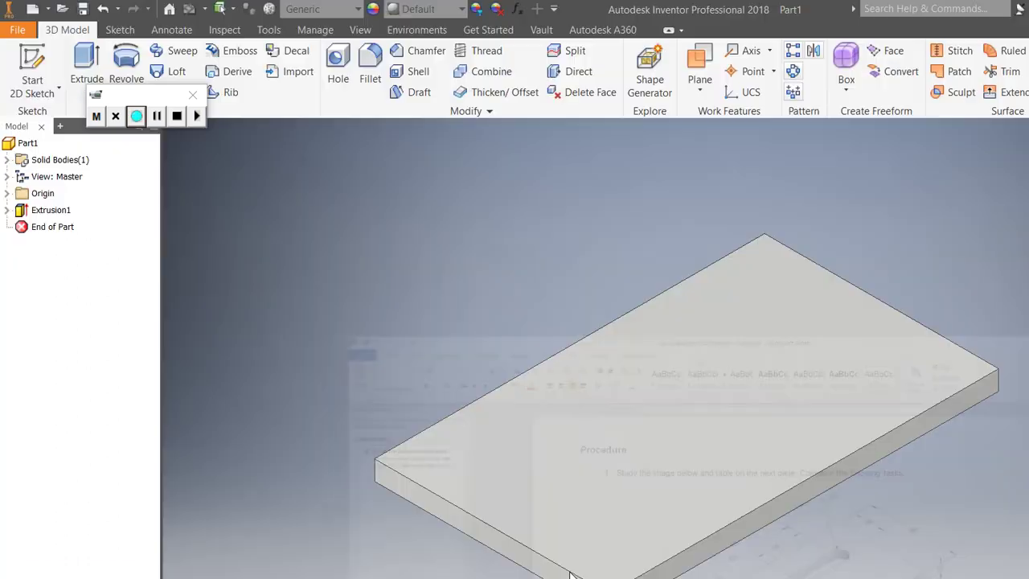
In Inventor, start a sketch on the plate's top face and draw a slot rectangle about 1.292 in by 0.514 in in its upper right area
left_click(32, 71)
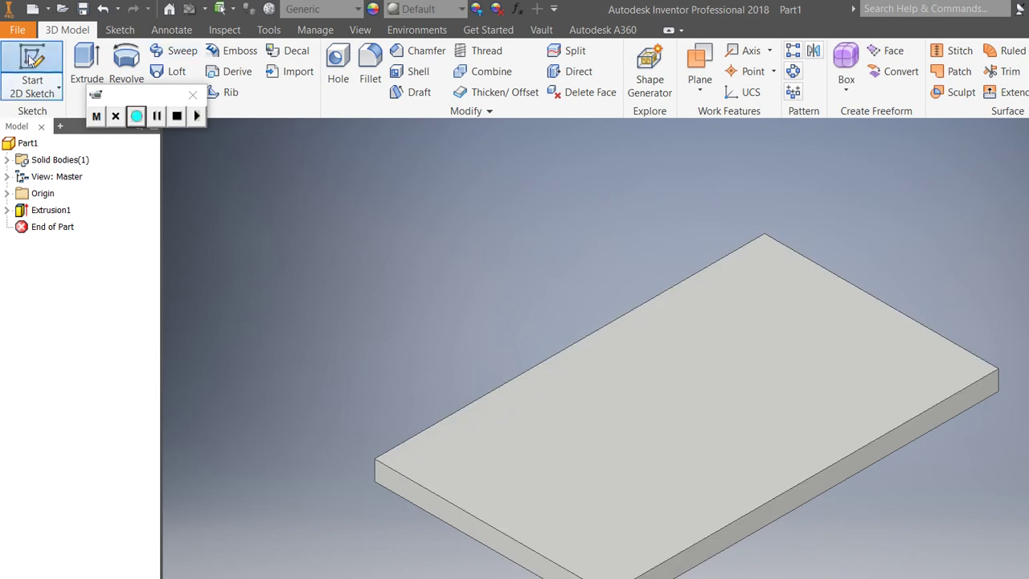
left_click(550, 295)
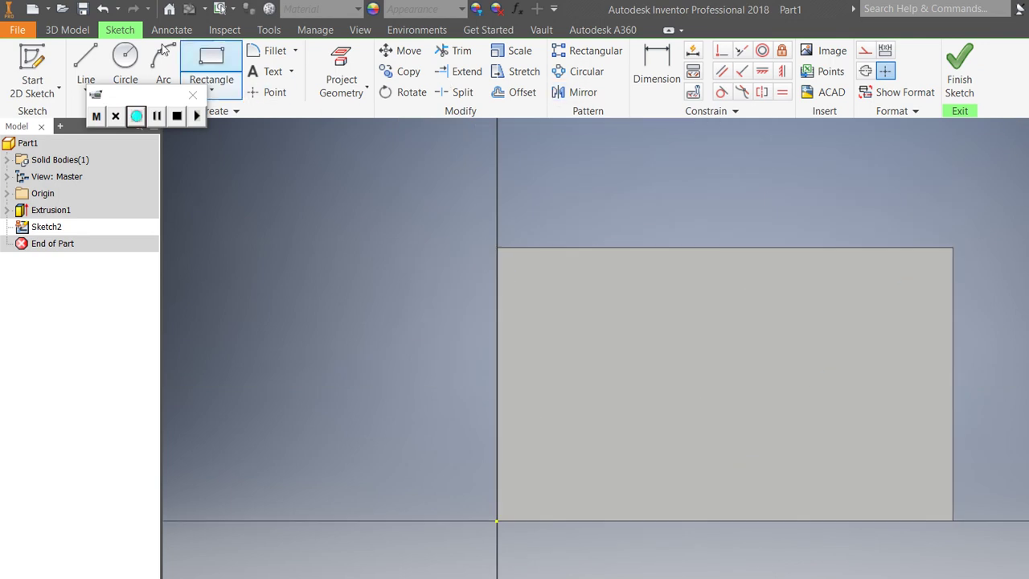
left_click(212, 60)
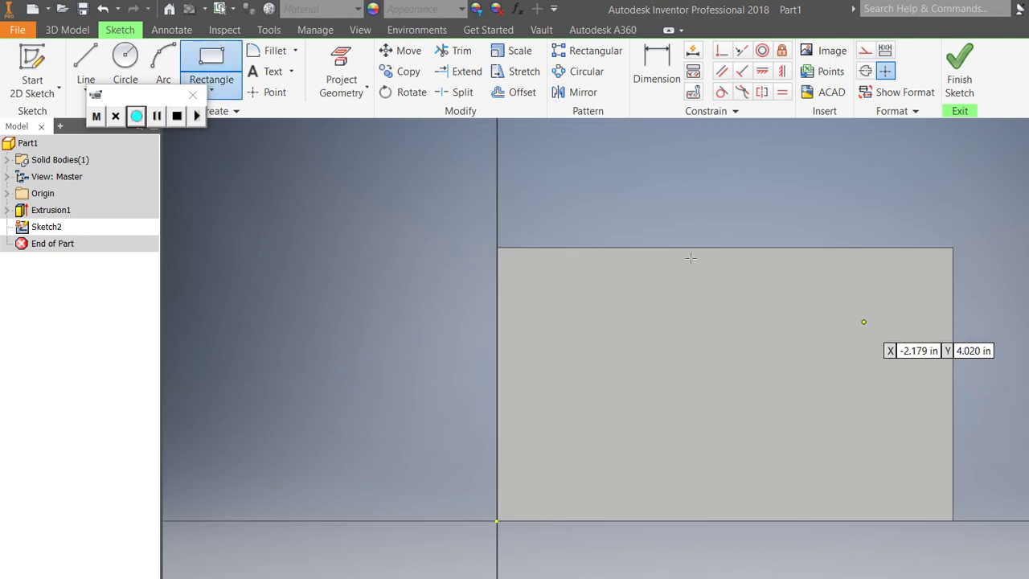
left_click(745, 351)
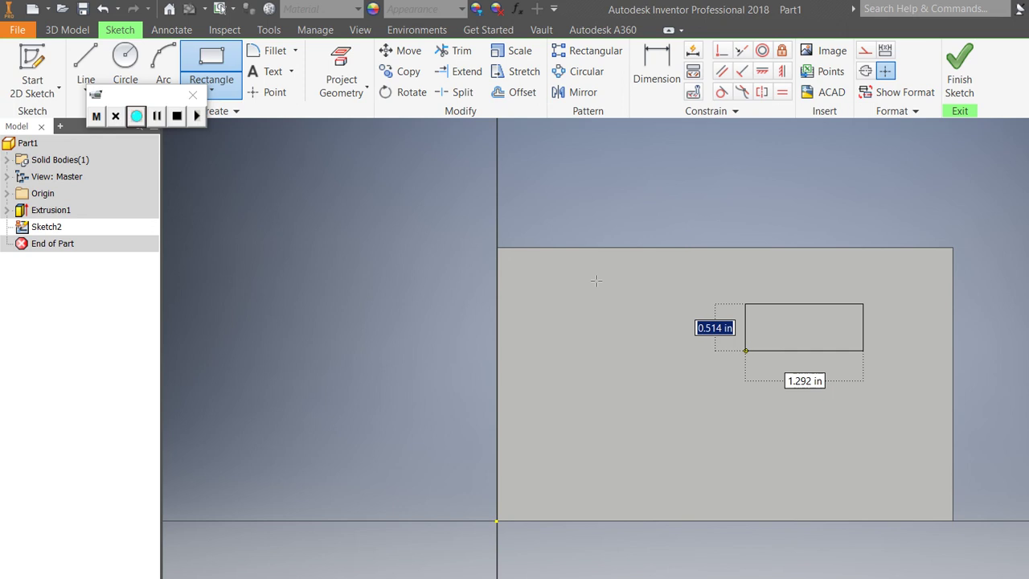
key("Return")
Dimension the slot rectangle's upper edge, consult the Word worksheet, and set the slot width d4 to d0/2
key("d")
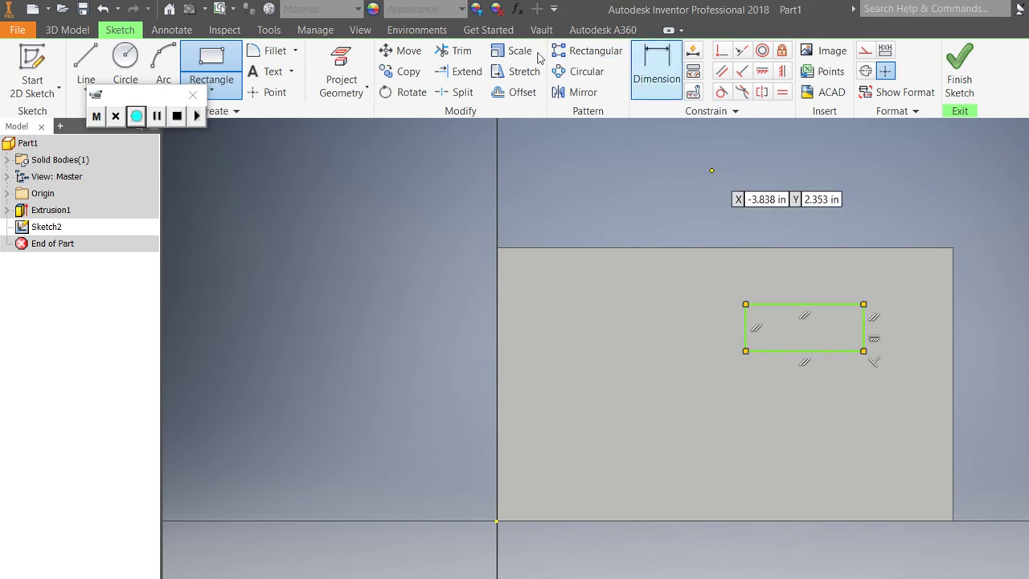
left_click(638, 235)
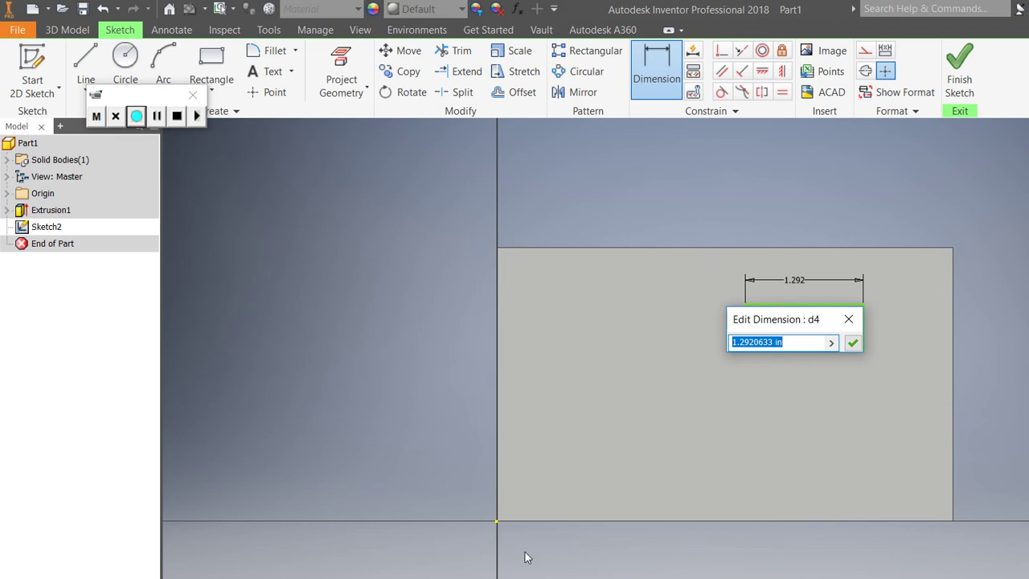
left_click(572, 576)
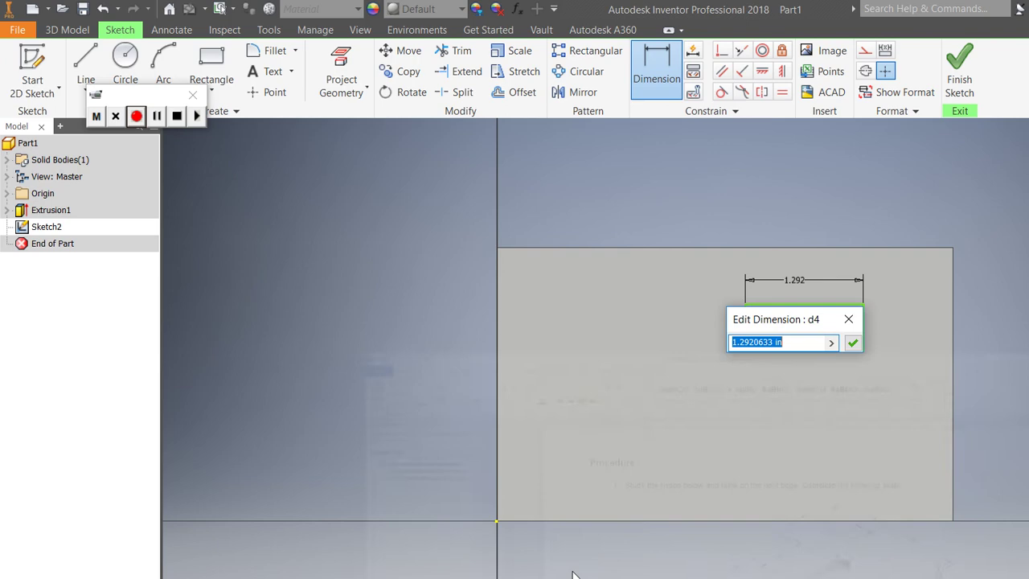
left_click(573, 575)
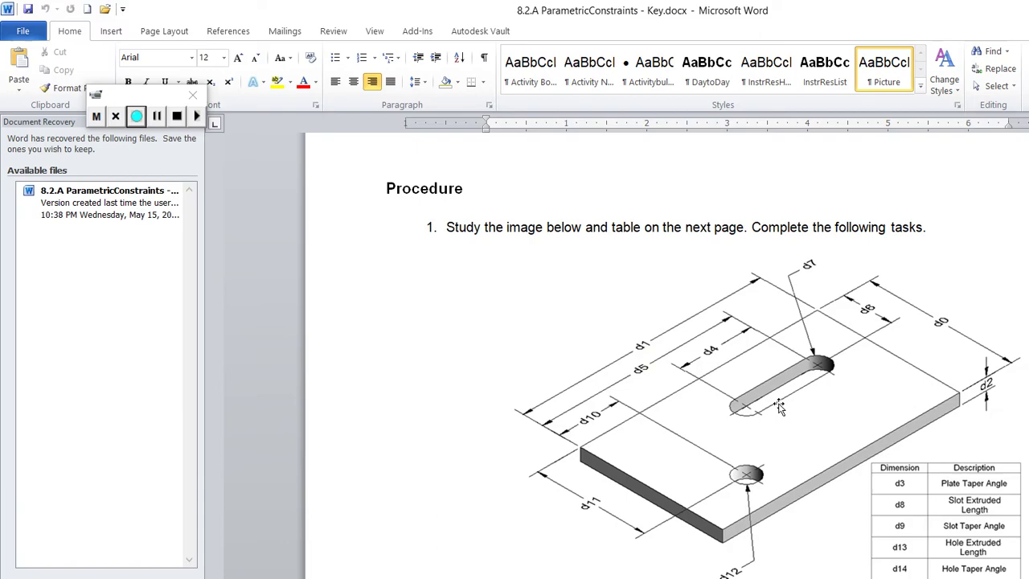
scroll(1025, 165, "down", 15)
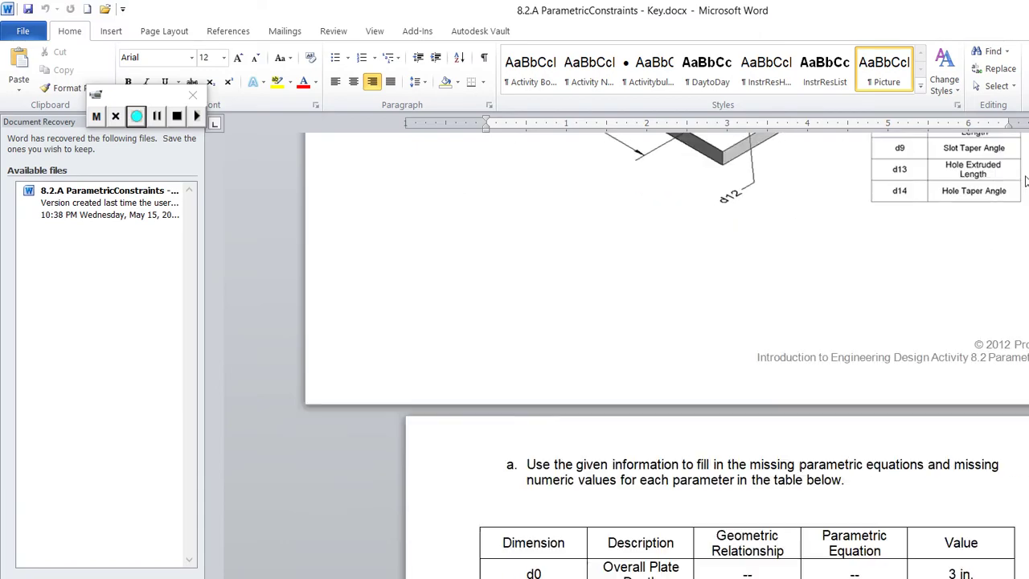
scroll(1025, 191, "up", 15)
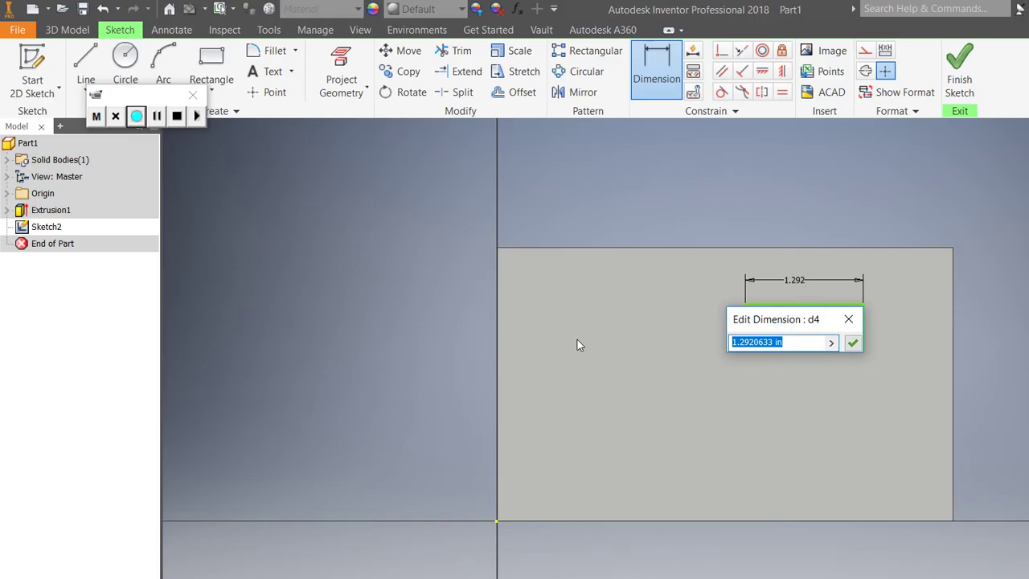
type("d0/2")
key("Return")
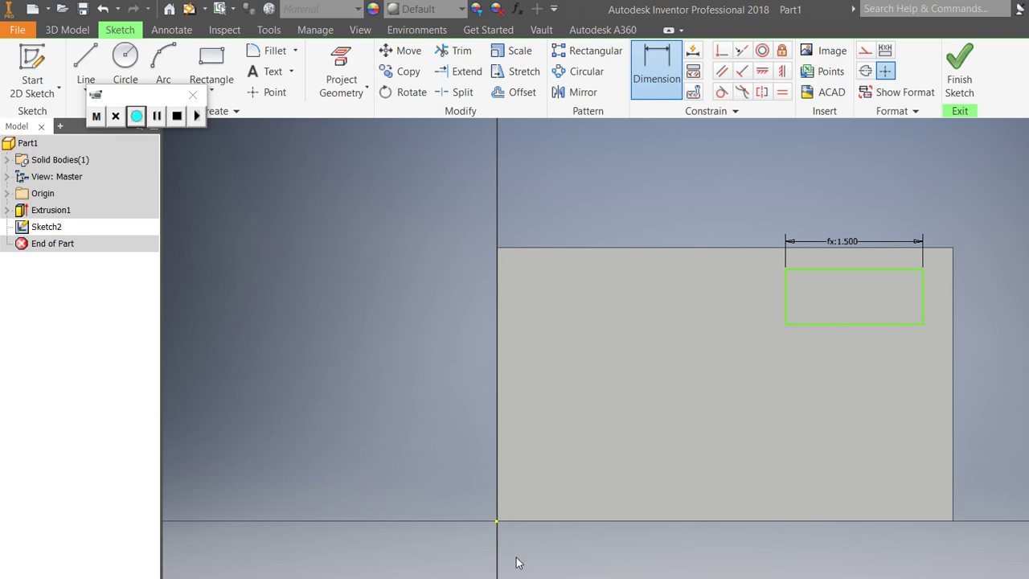
Switch to the Word worksheet and copy the slot width location equation d1*(4/5) from the d5 row
key("alt+Tab")
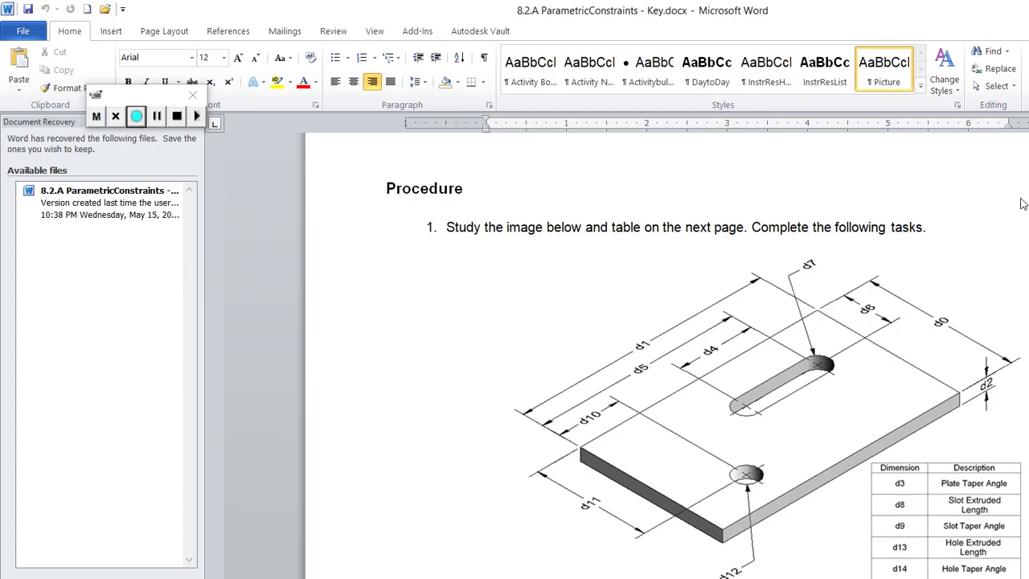
scroll(1022, 186, "down", 7)
scroll(1023, 186, "down", 6)
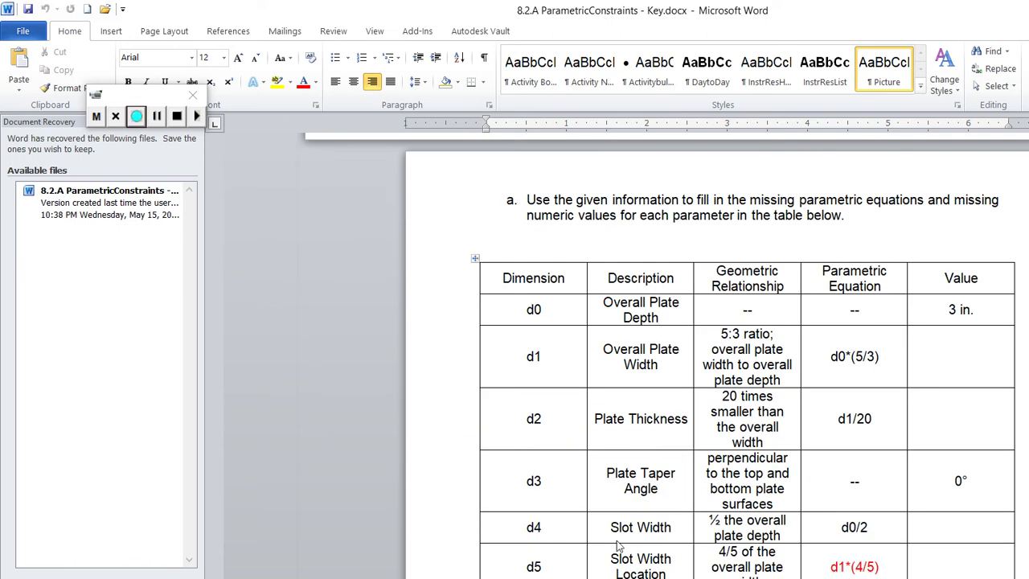
left_click_drag(831, 566, 879, 566)
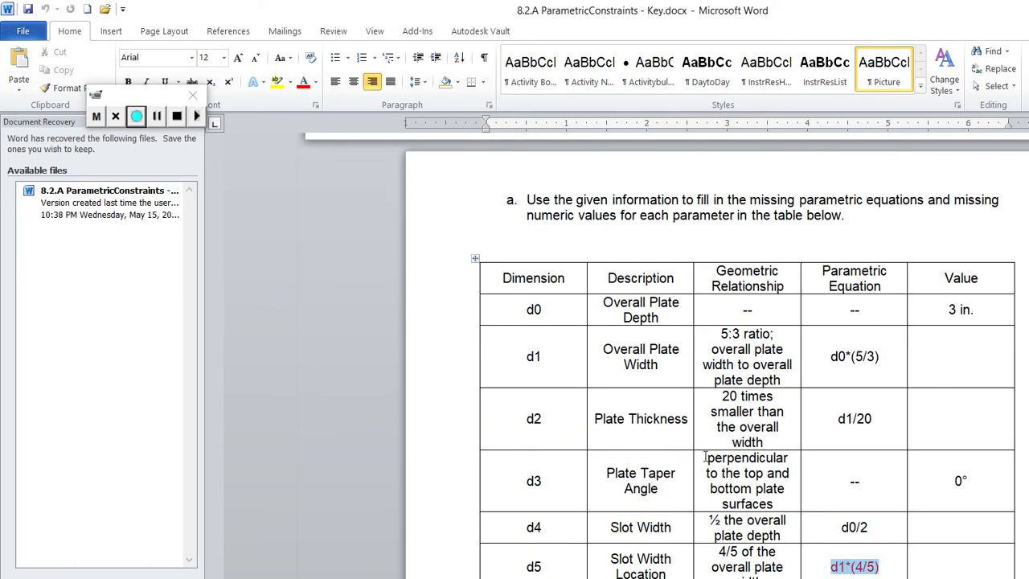
key("shift+F10")
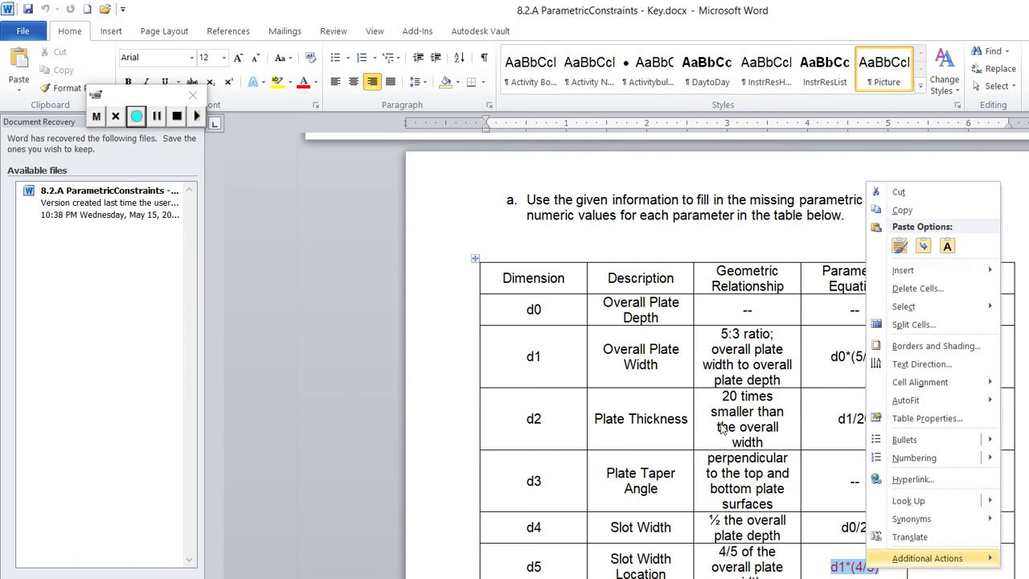
key("Down")
key("Down")
key("Up")
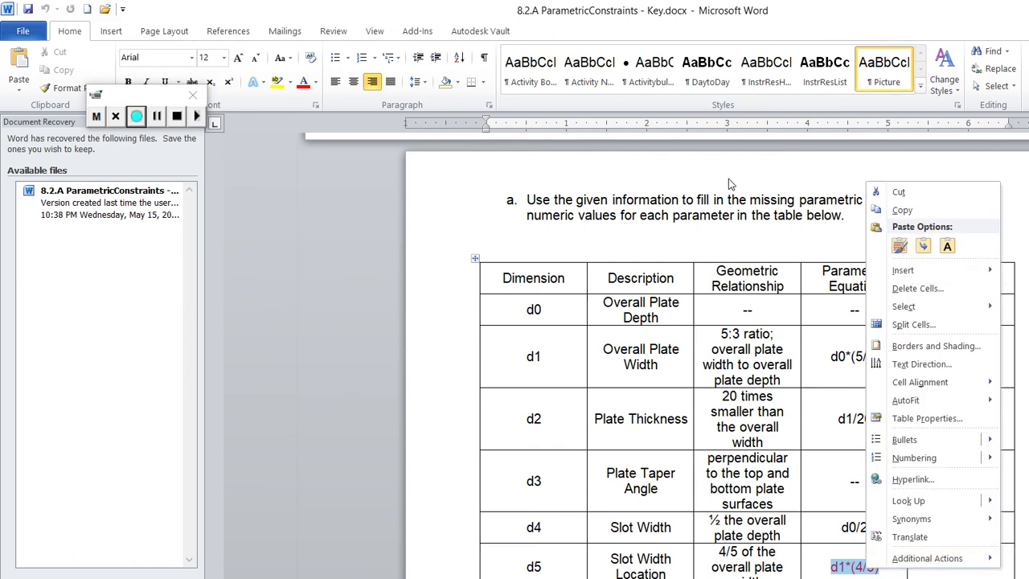
key("Up")
key("Return")
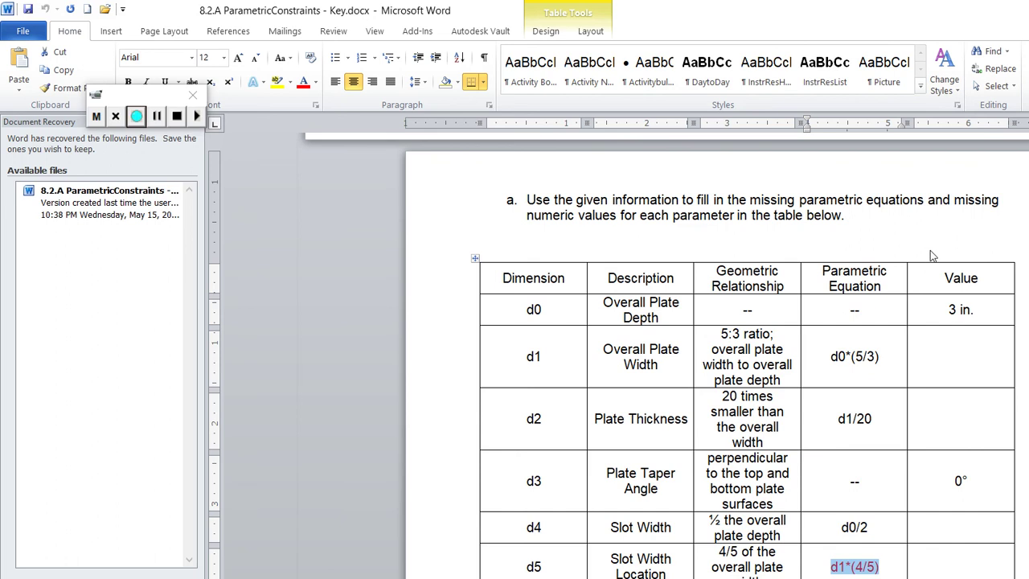
Back in Inventor, dimension from the plate's left edge to the slot rectangle's right side and set d5 to d1*(4/5)
key("alt+Tab")
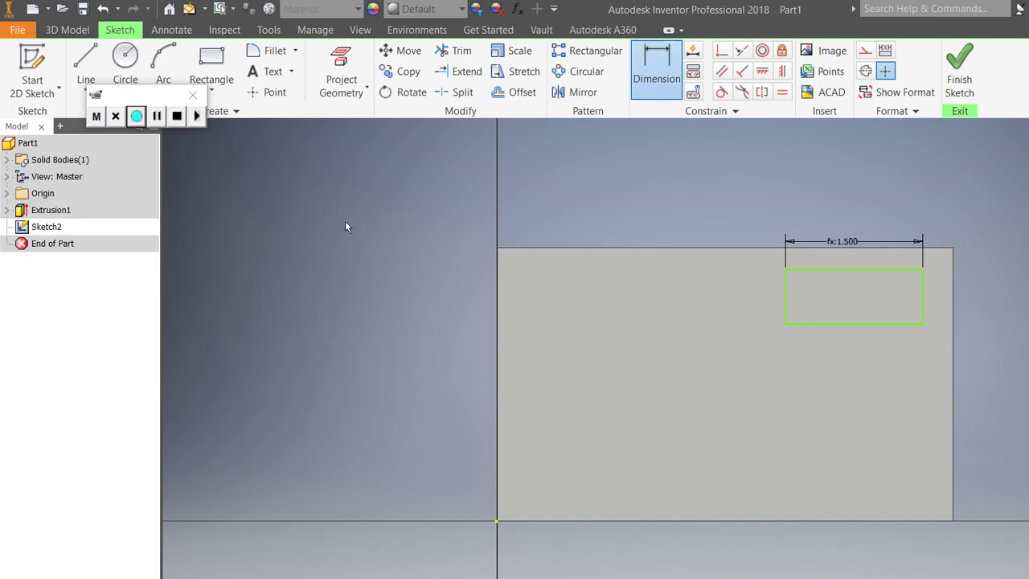
left_click(497, 283)
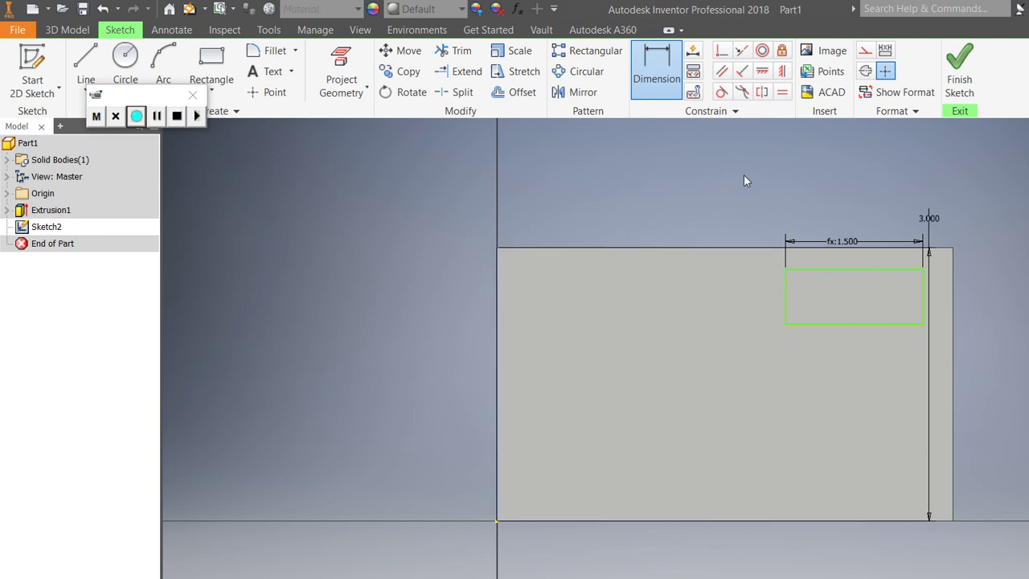
left_click(738, 228)
left_click(700, 165)
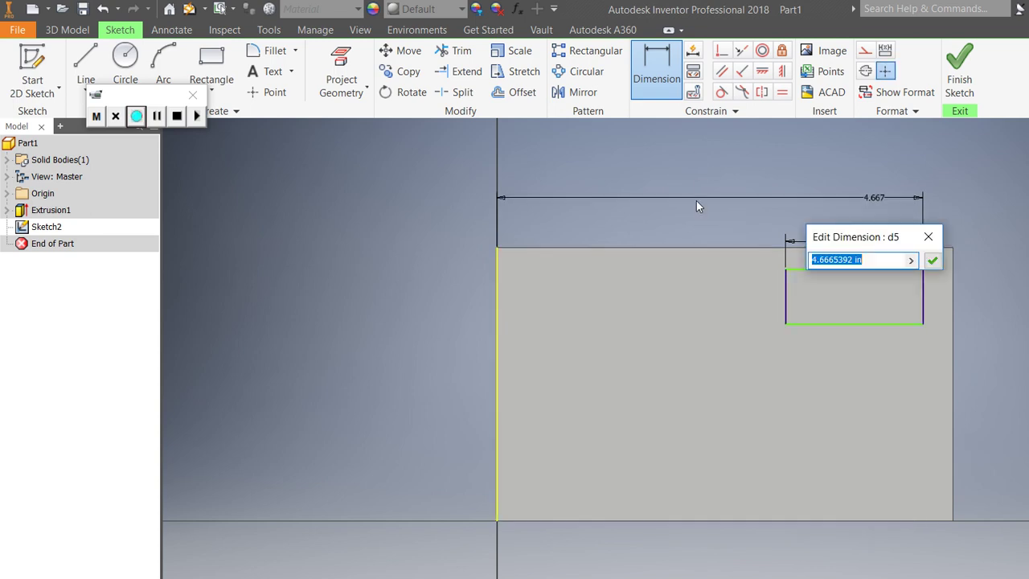
type("d1*(4/5)")
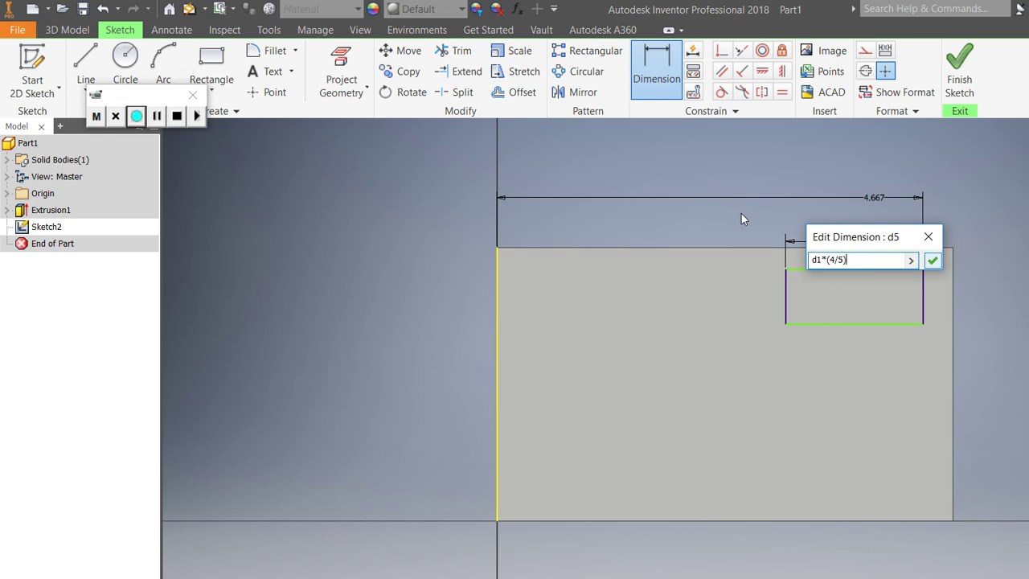
key("Return")
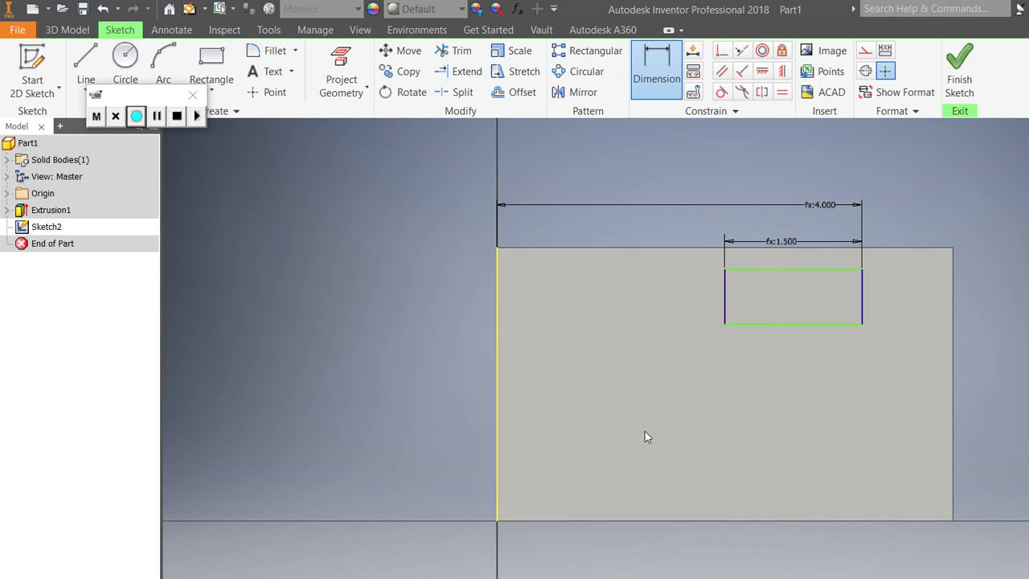
Switch to the Word worksheet and copy the next parametric equation for the slot from the table
key("alt+Tab")
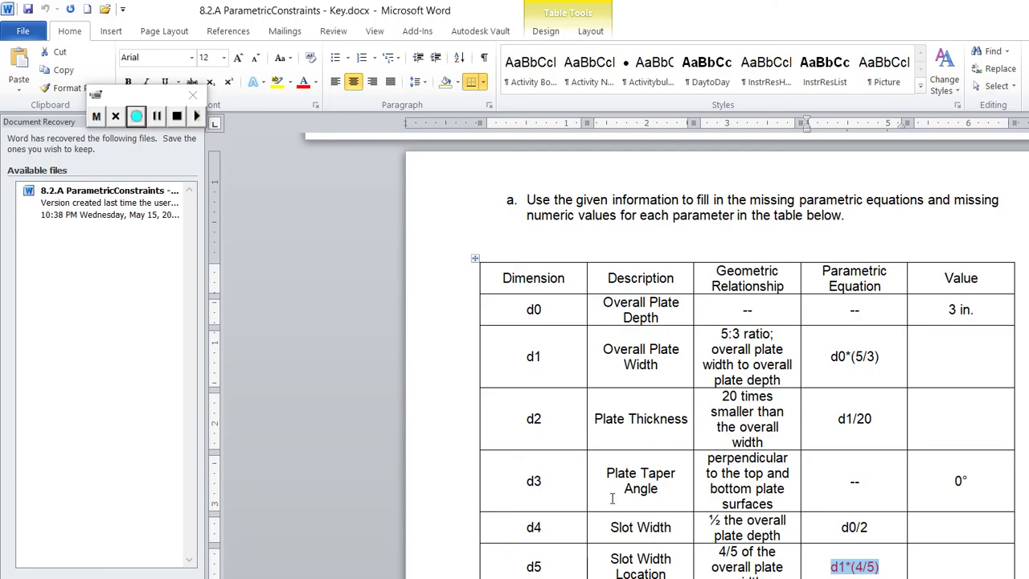
left_click(679, 494)
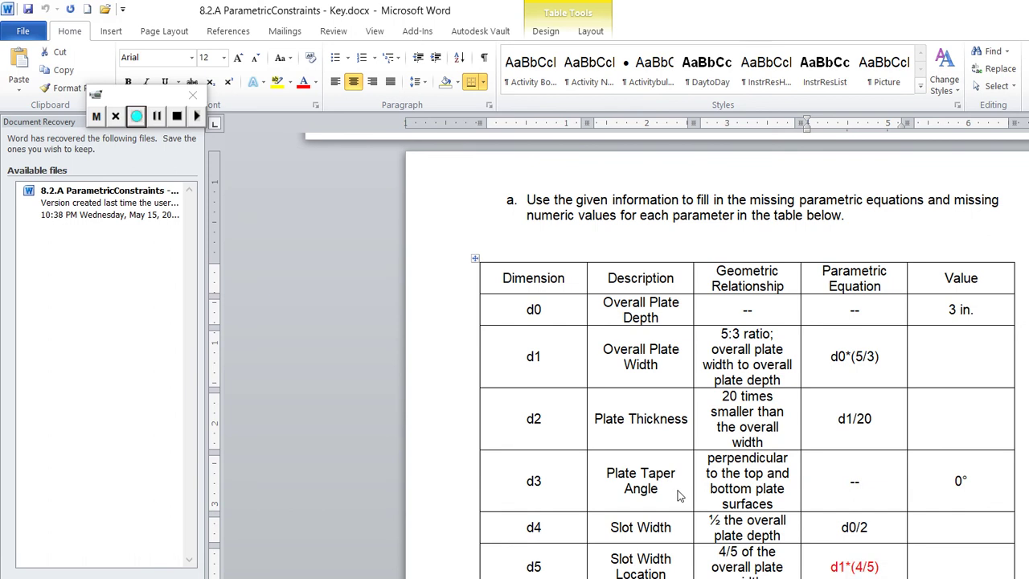
right_click(677, 490)
key("Up")
key("Up")
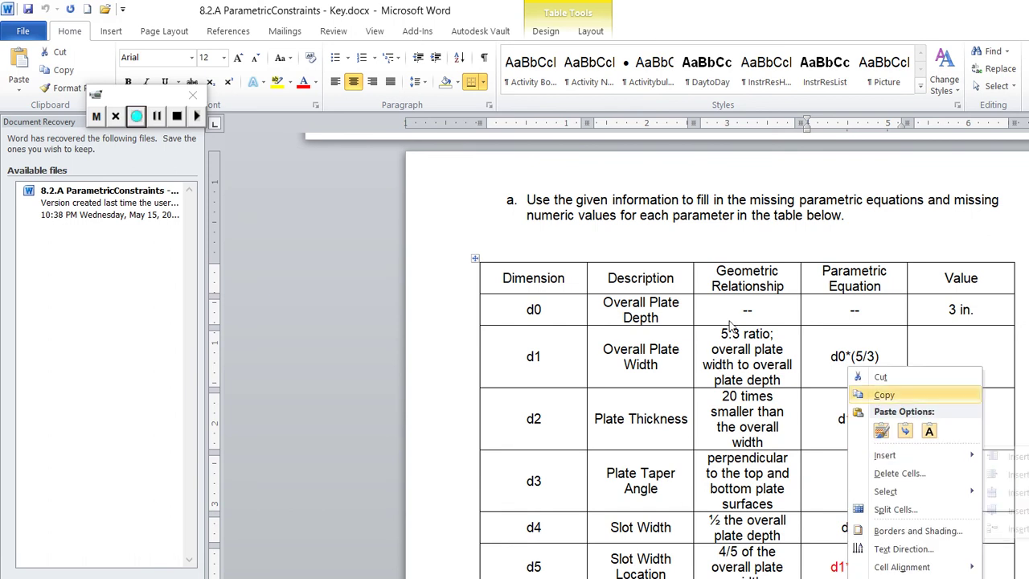
key("Return")
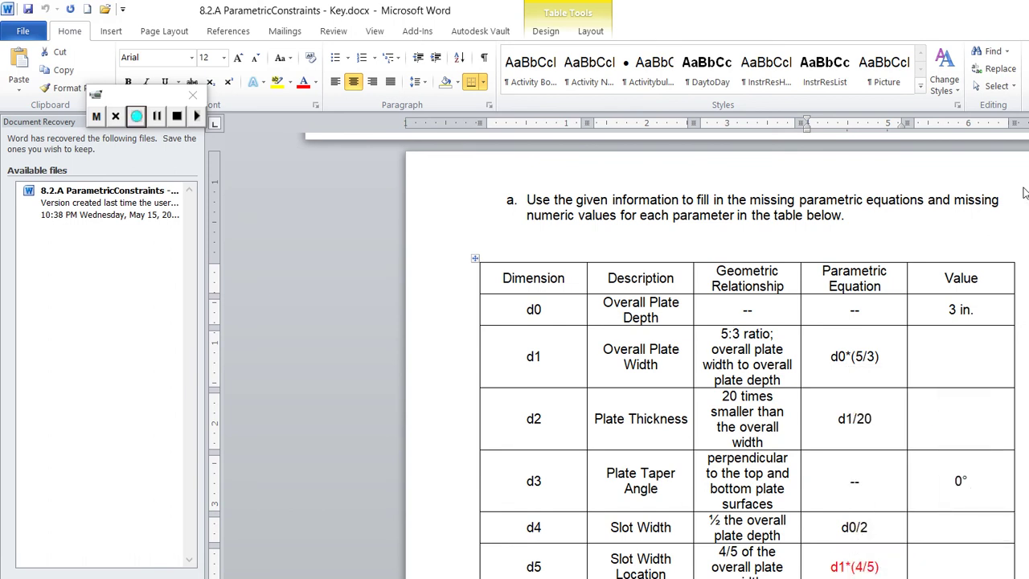
Study the dimensioned plate drawing in the Word worksheet and switch back to Inventor
scroll(1023, 191, "up", 15)
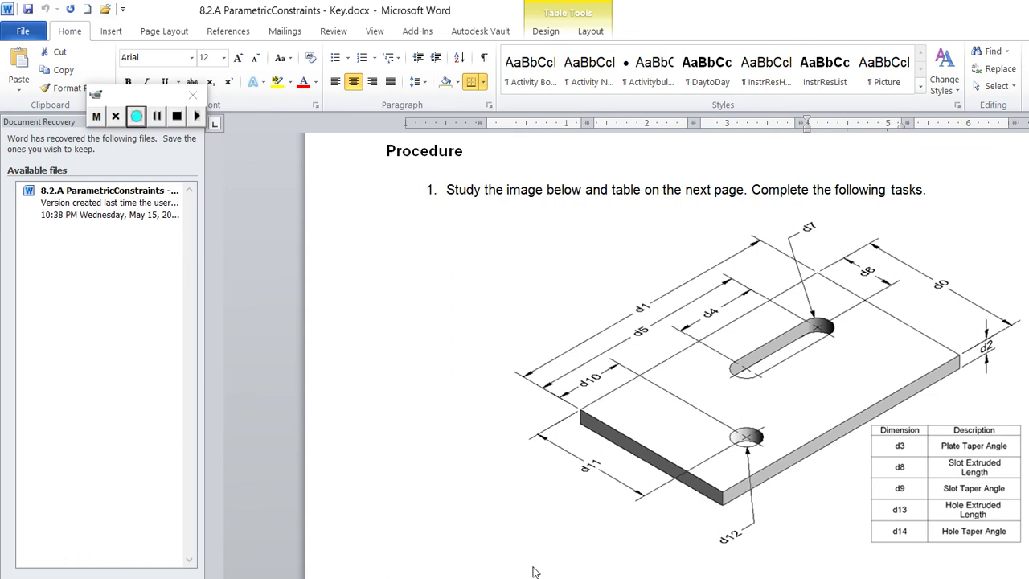
key("alt+Tab")
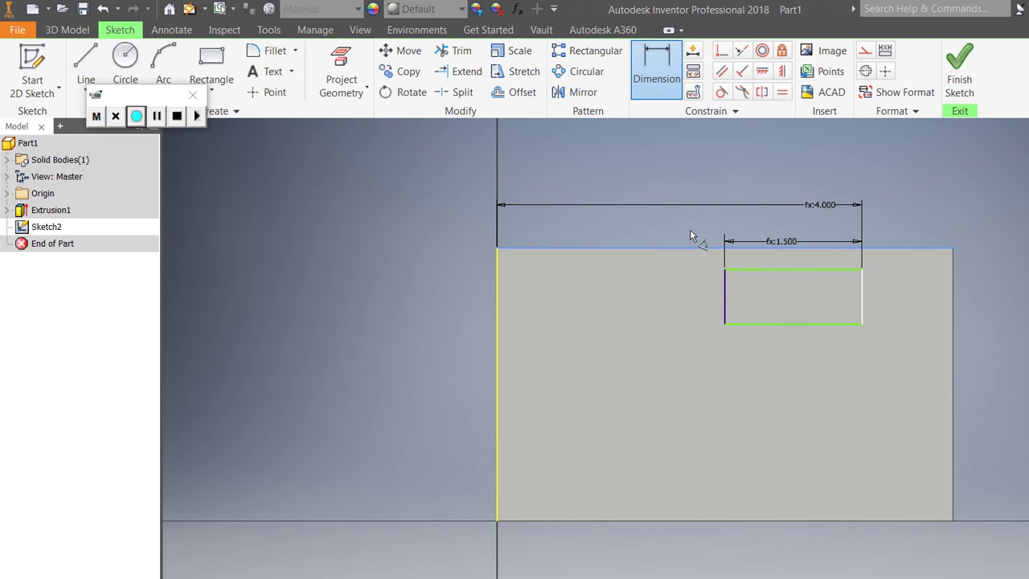
left_click(690, 241)
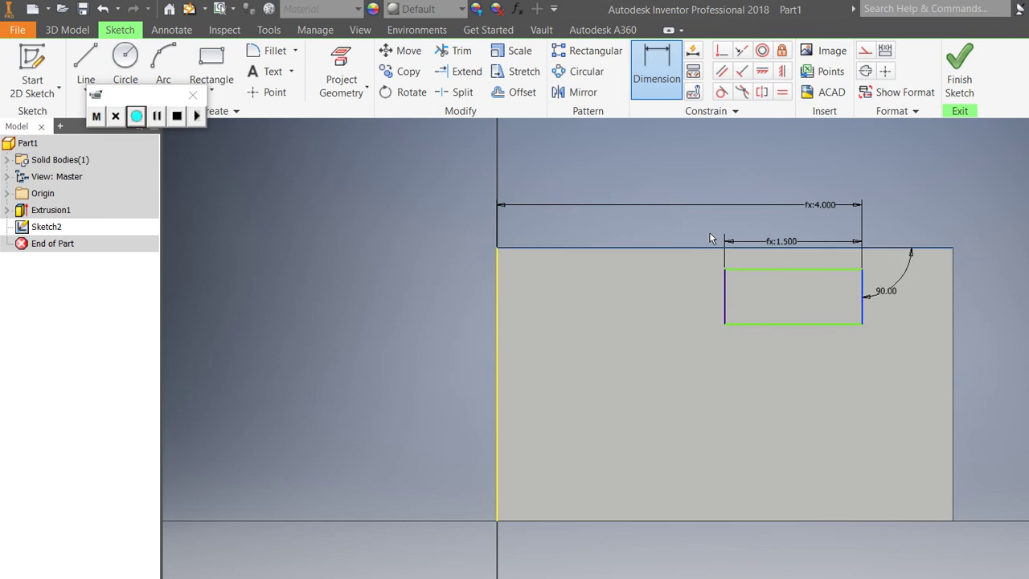
key("Escape")
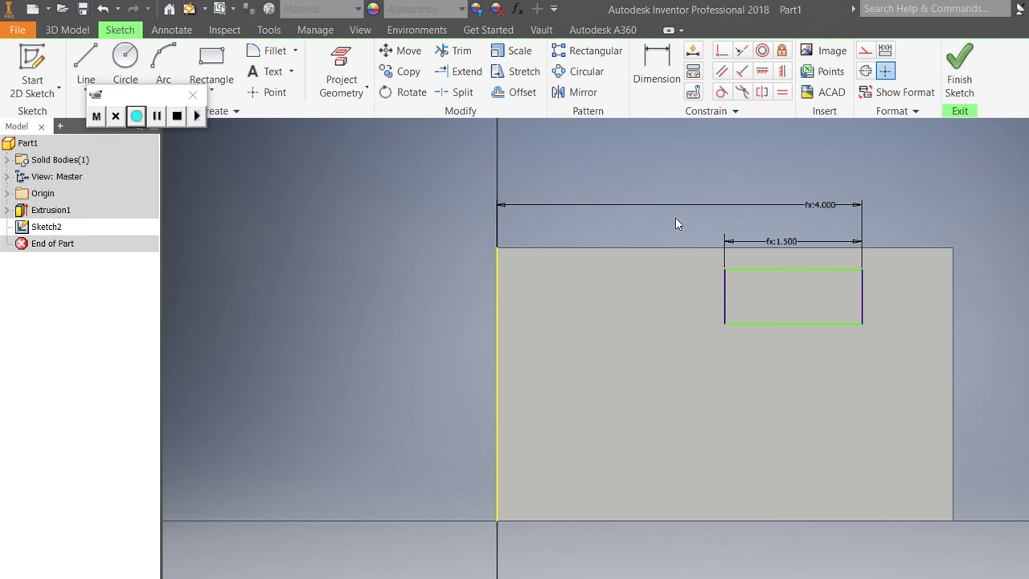
key("d")
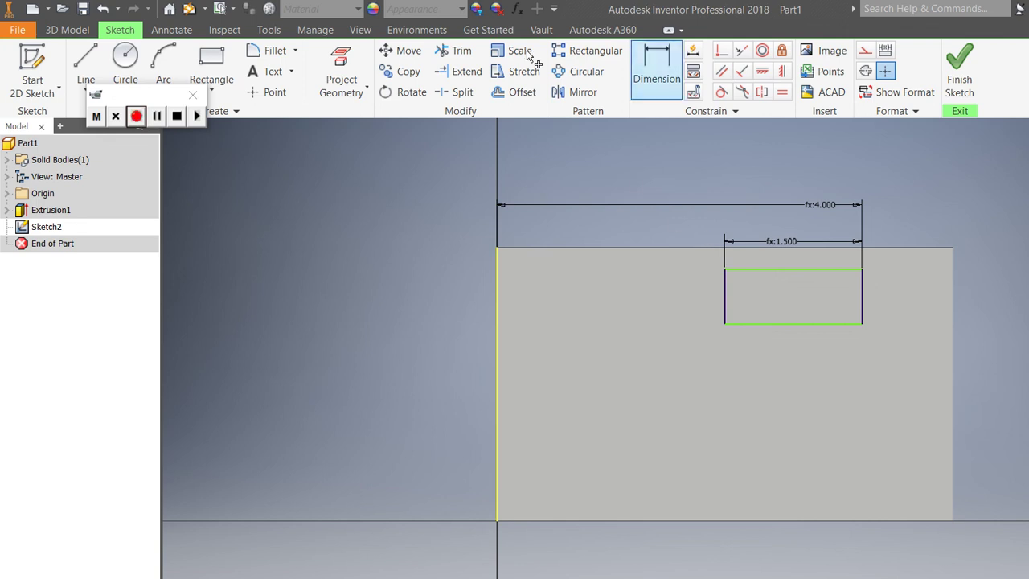
left_click(707, 198)
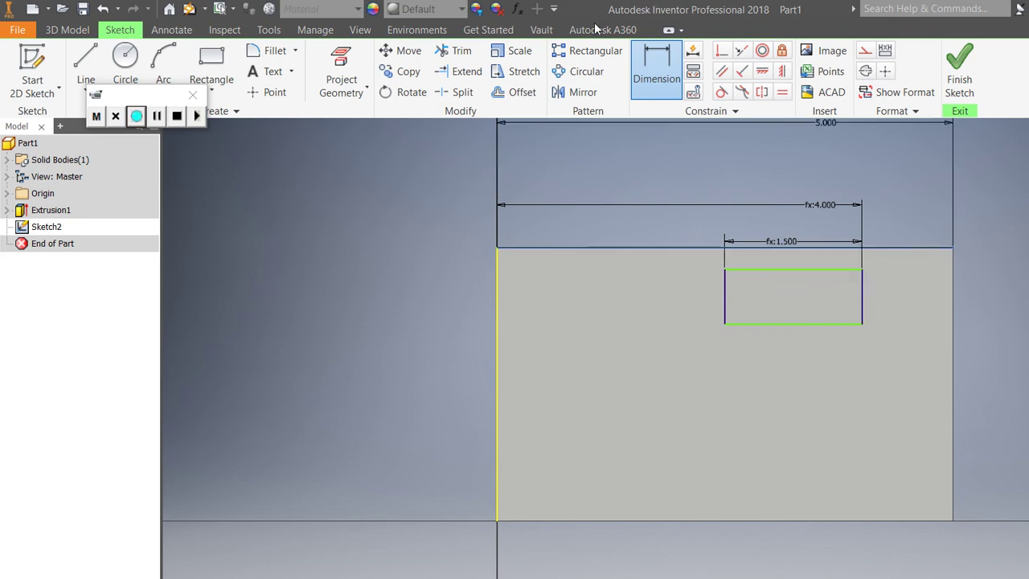
Apply a perpendicular constraint between the slot rectangle's right side and the plate's upper edge
left_click(742, 71)
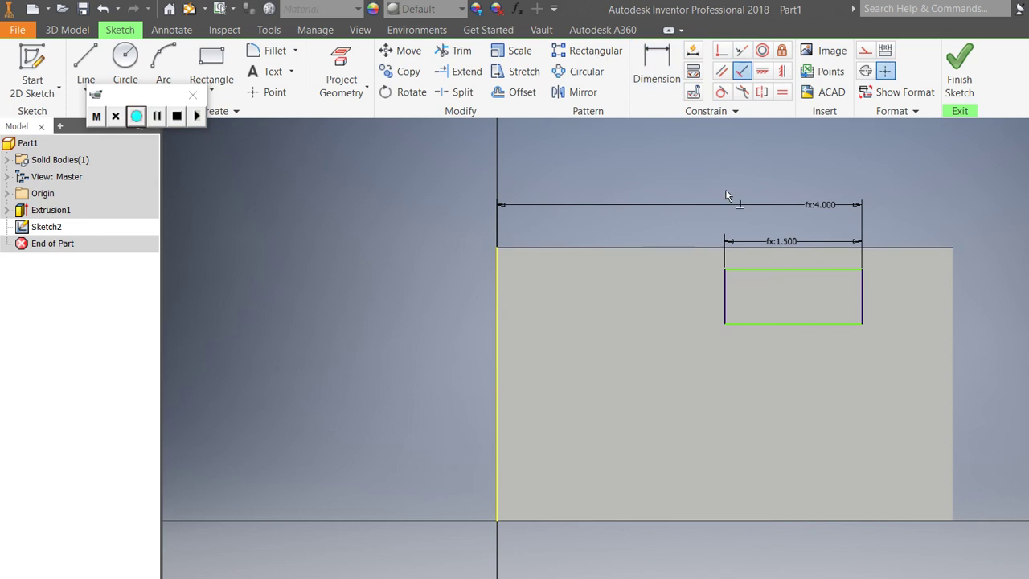
left_click(693, 228)
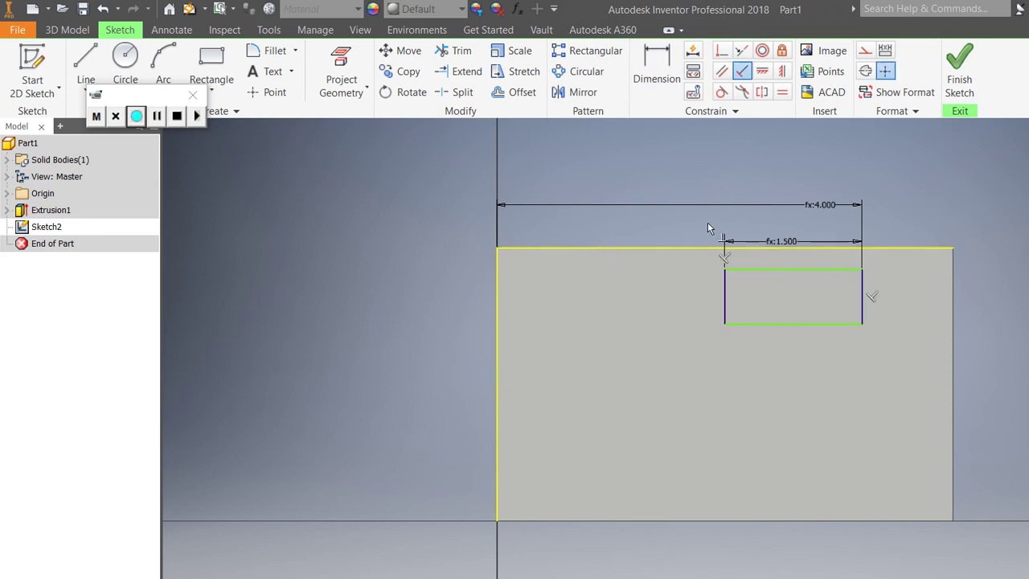
key("d")
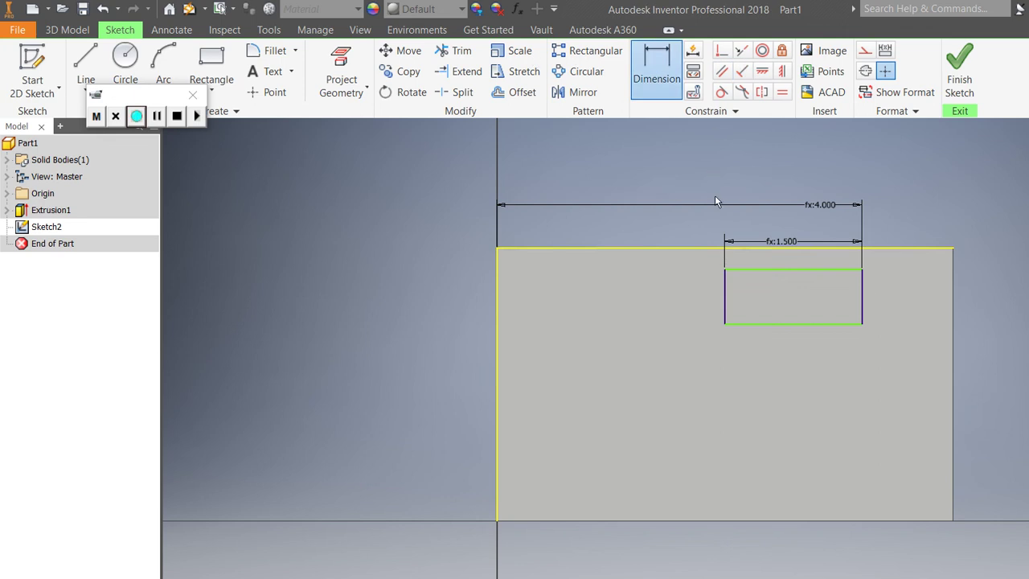
left_click(689, 246)
left_click(582, 235)
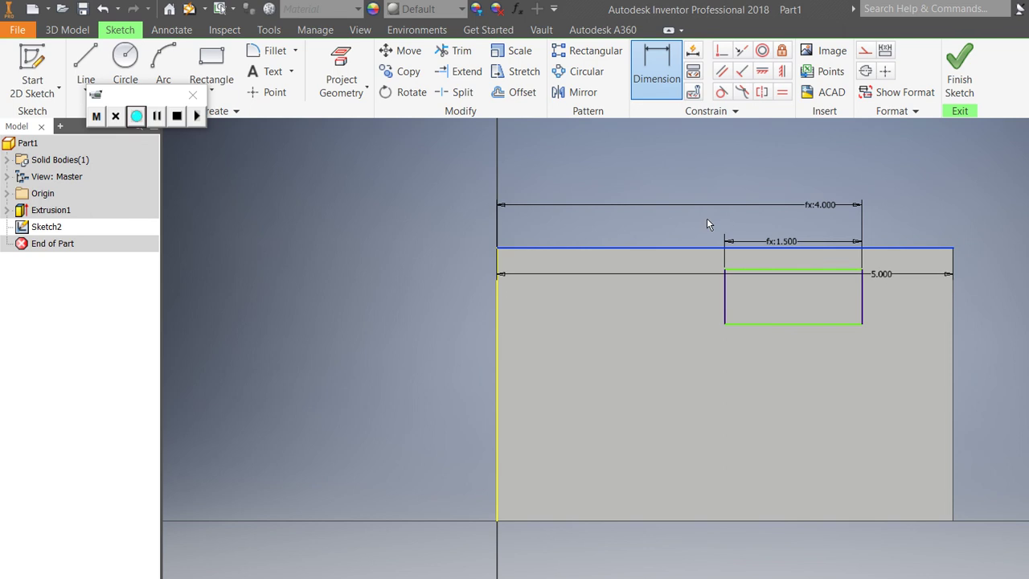
key("Escape")
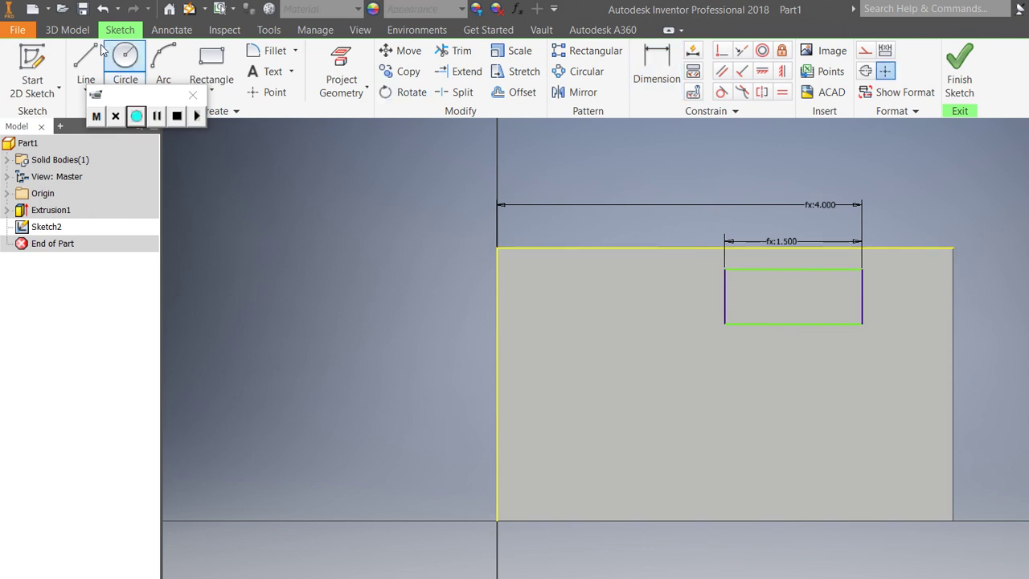
left_click(164, 79)
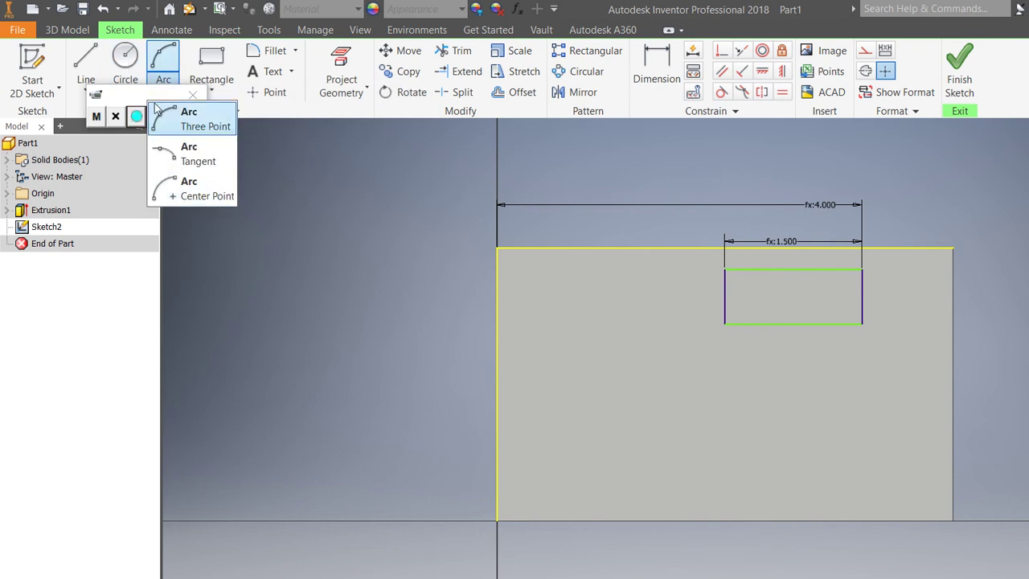
left_click(189, 118)
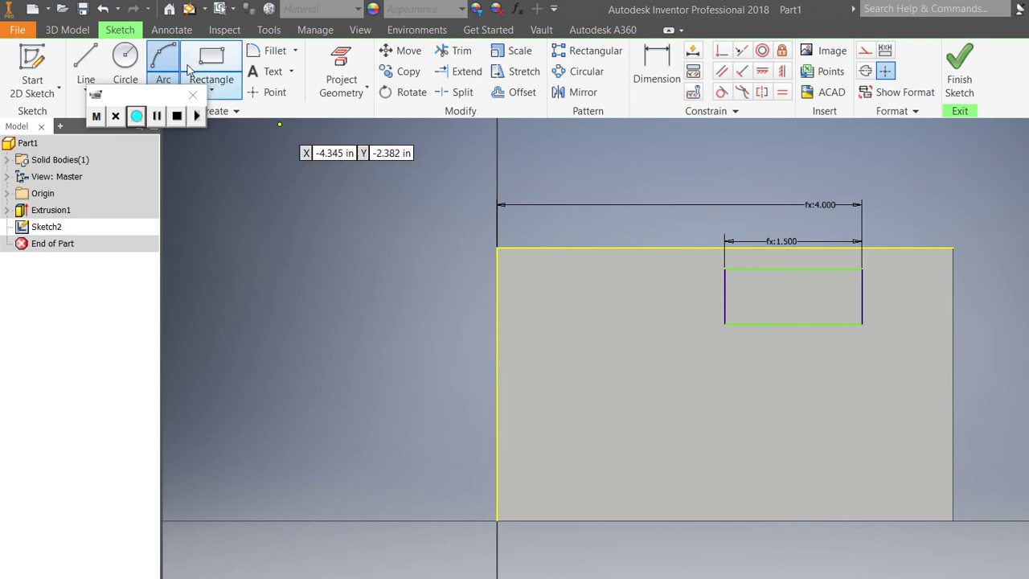
Draw a circle centred on the midpoint of each short side of the slot rectangle, reaching its upper corners
left_click(124, 61)
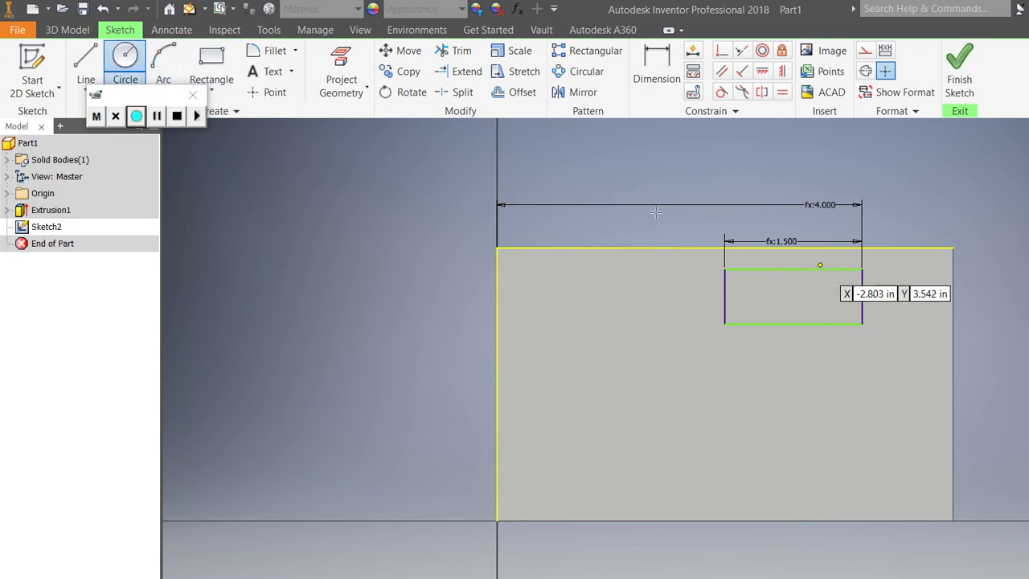
left_click(862, 297)
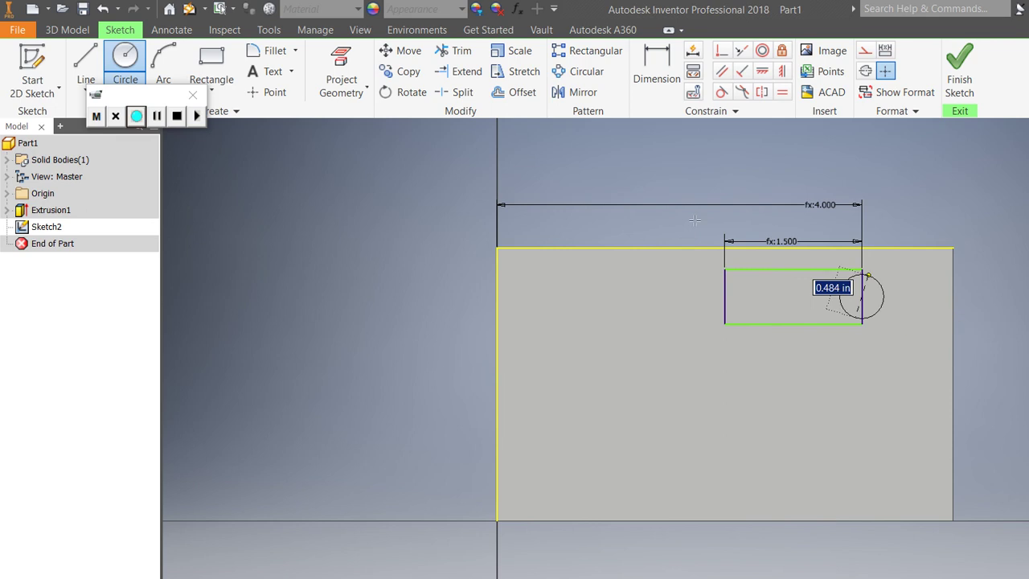
left_click(861, 270)
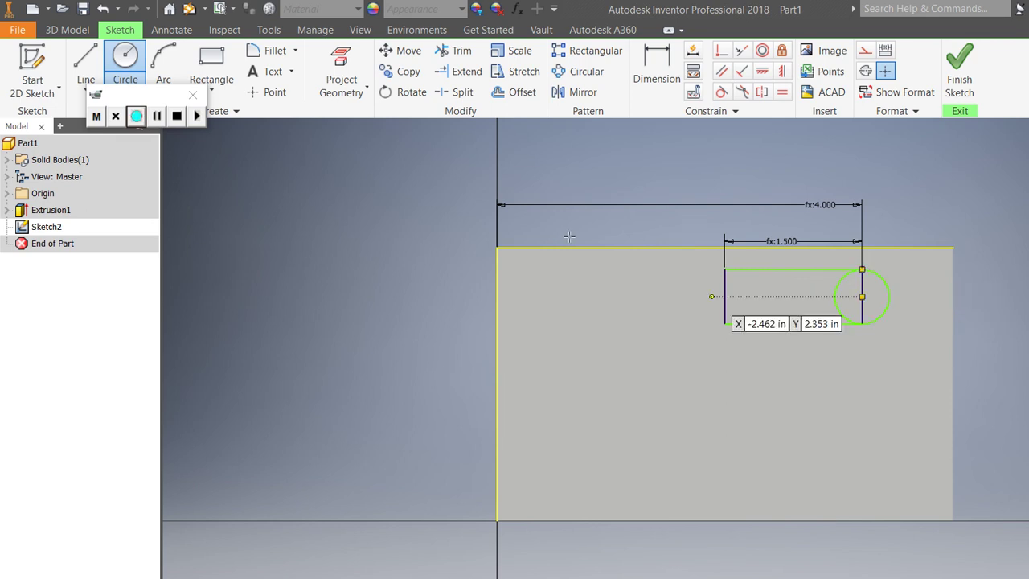
left_click(724, 296)
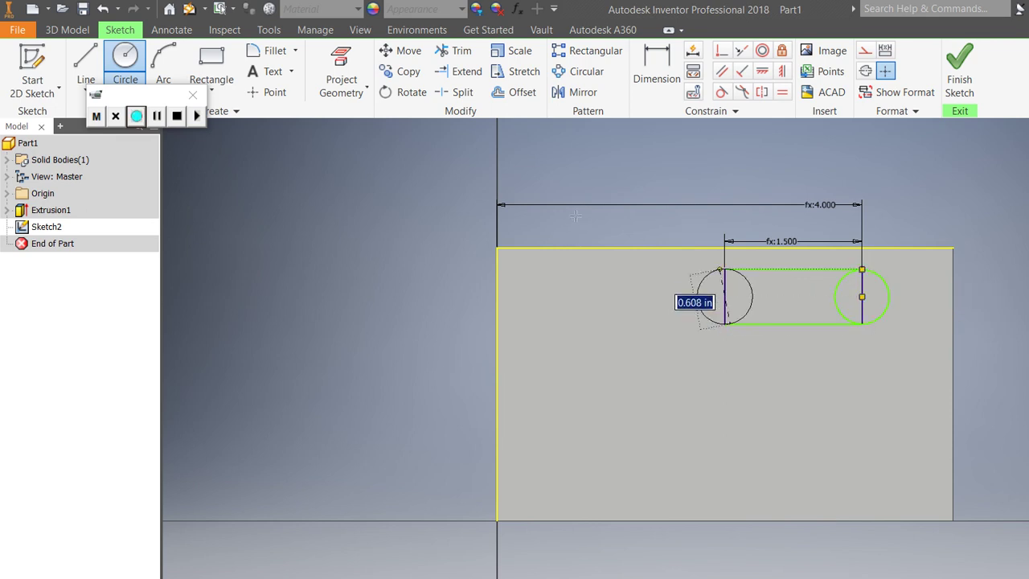
left_click(724, 270)
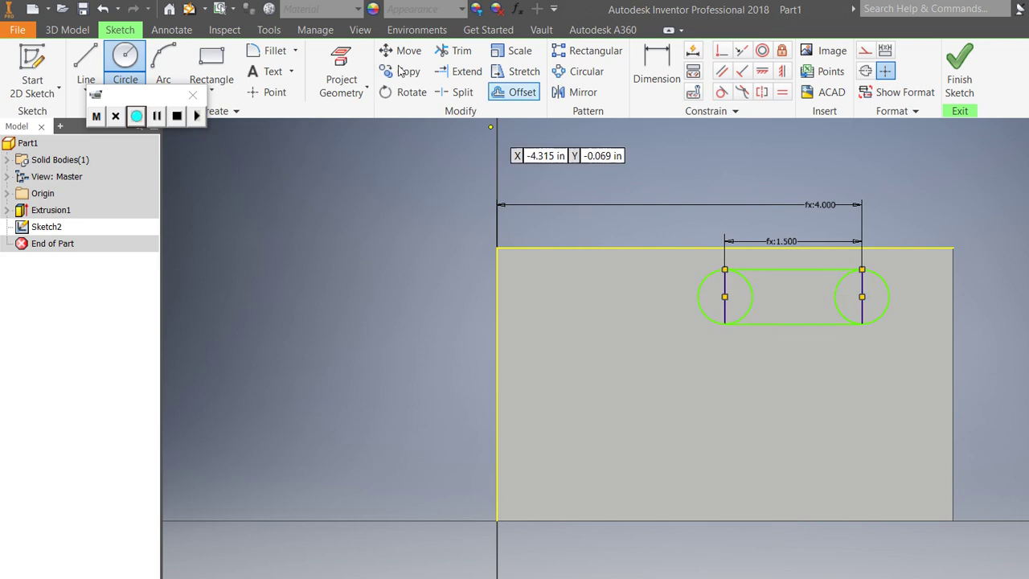
Dimension from the plate's upper edge to the right circle's centre, setting d6 to d0*(1/3) after checking it against the Word worksheet
left_click(656, 64)
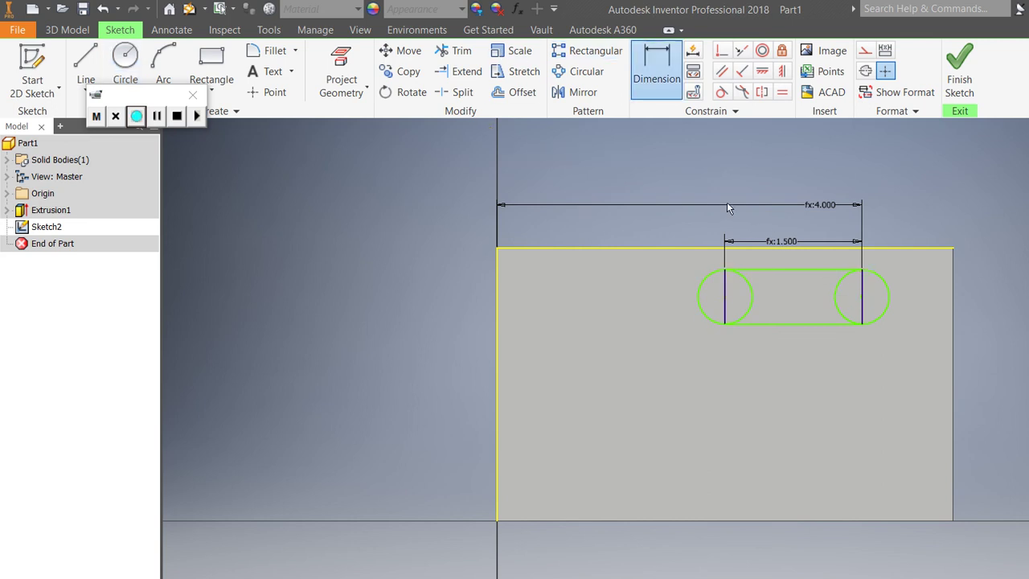
left_click(697, 246)
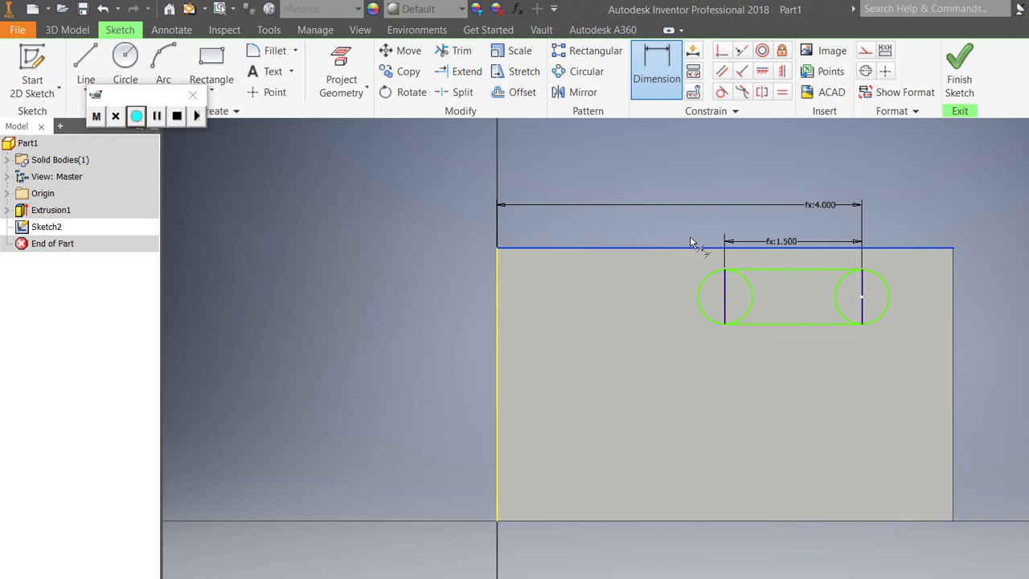
left_click(862, 297)
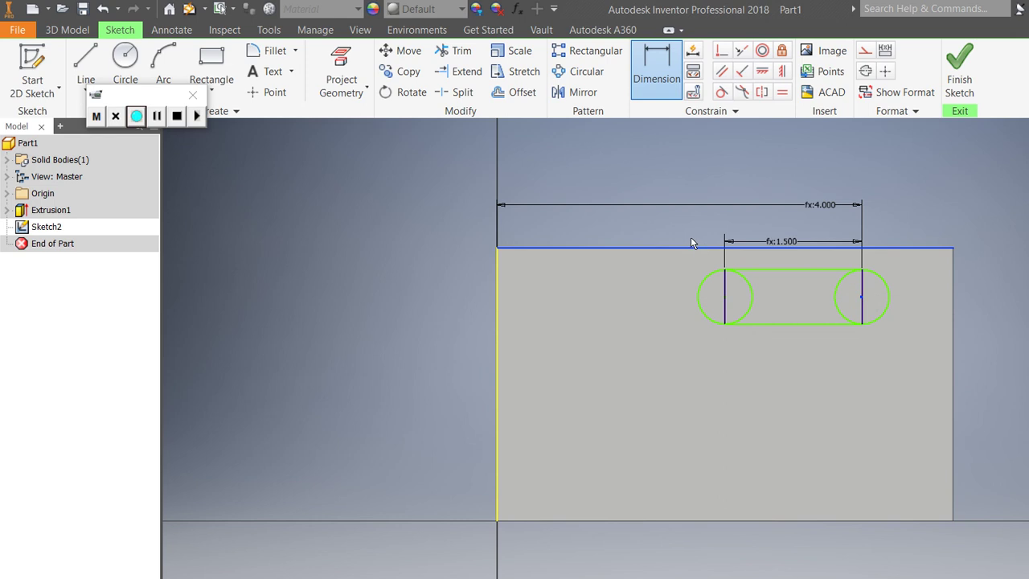
left_click(791, 230)
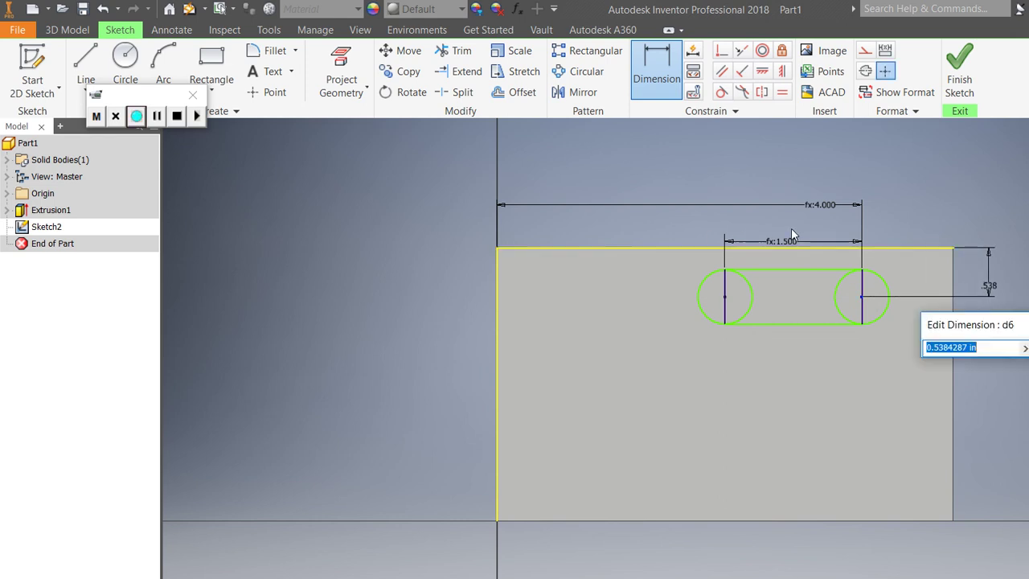
type("d0*(1/3)")
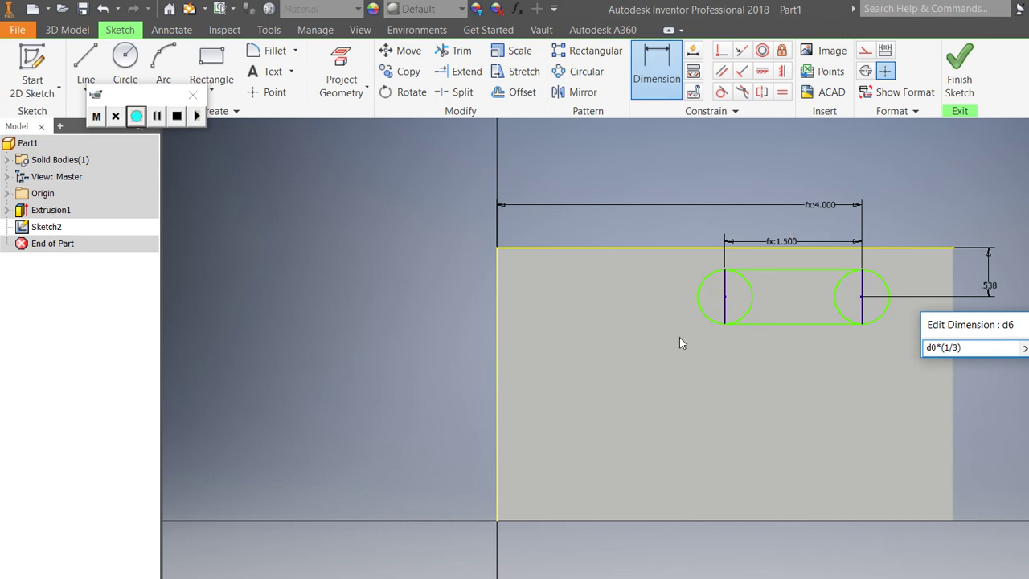
key("alt+Tab")
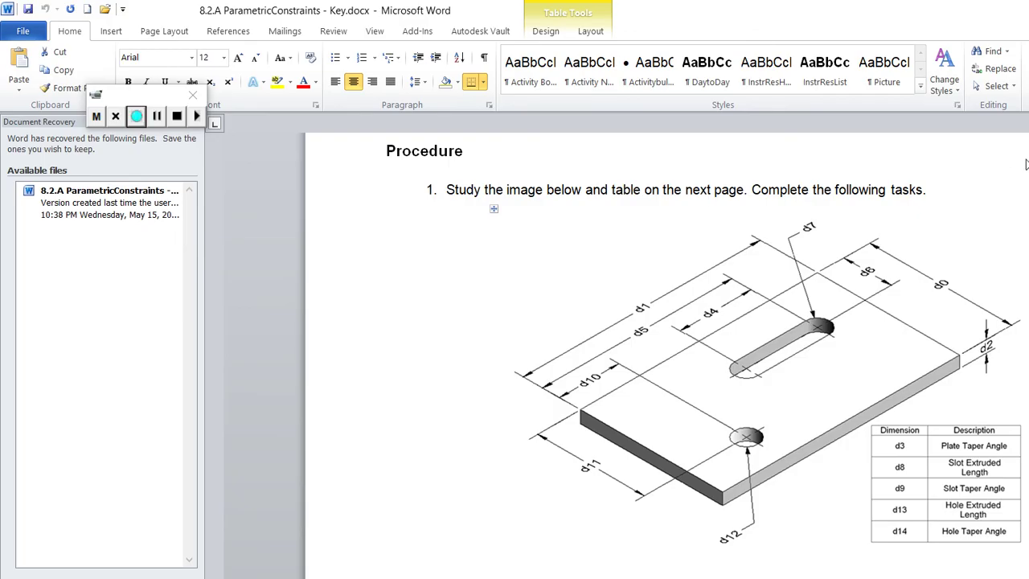
scroll(1025, 164, "down", 10)
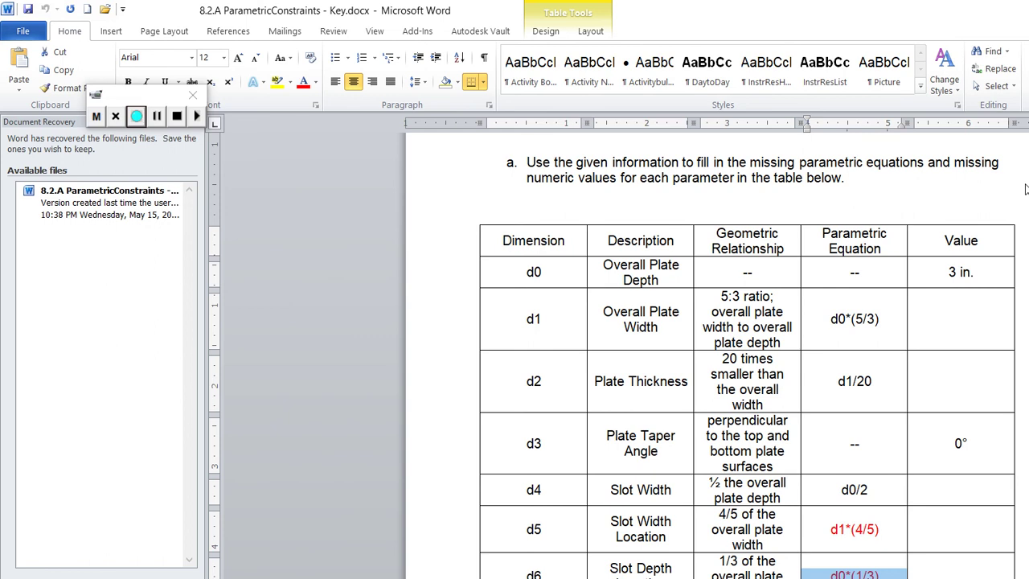
scroll(1025, 177, "up", 10)
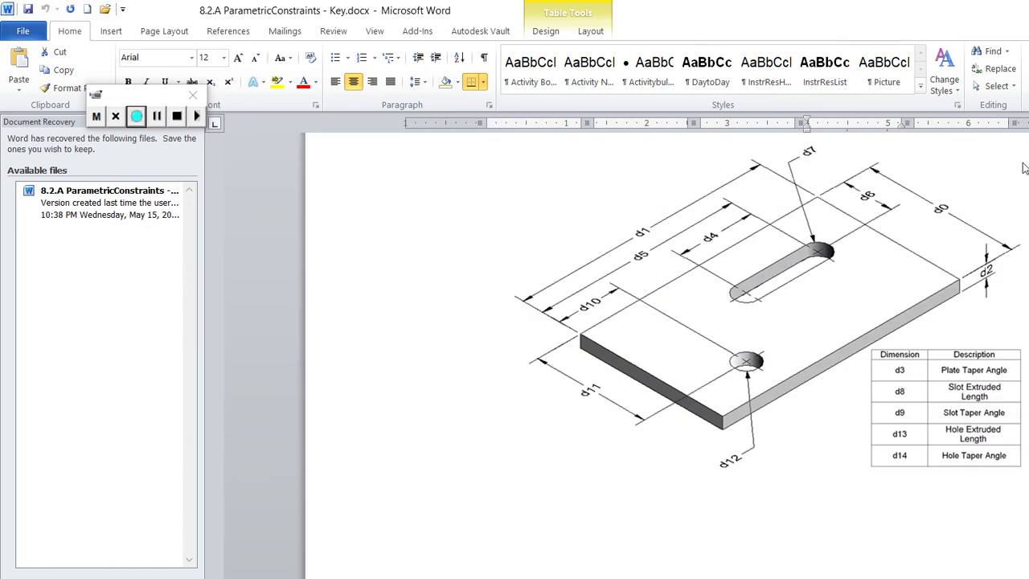
scroll(1025, 172, "down", 10)
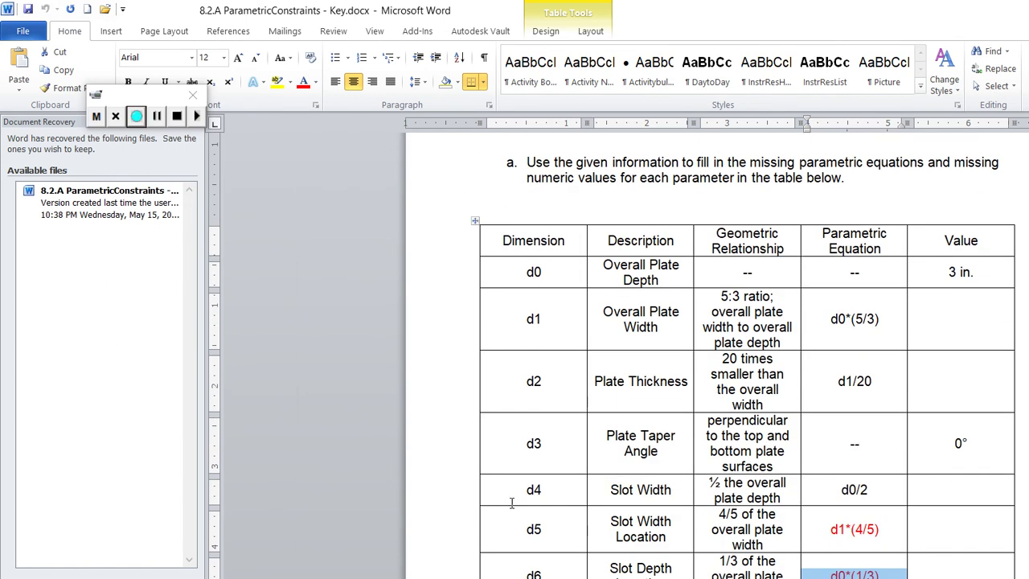
left_click(575, 577)
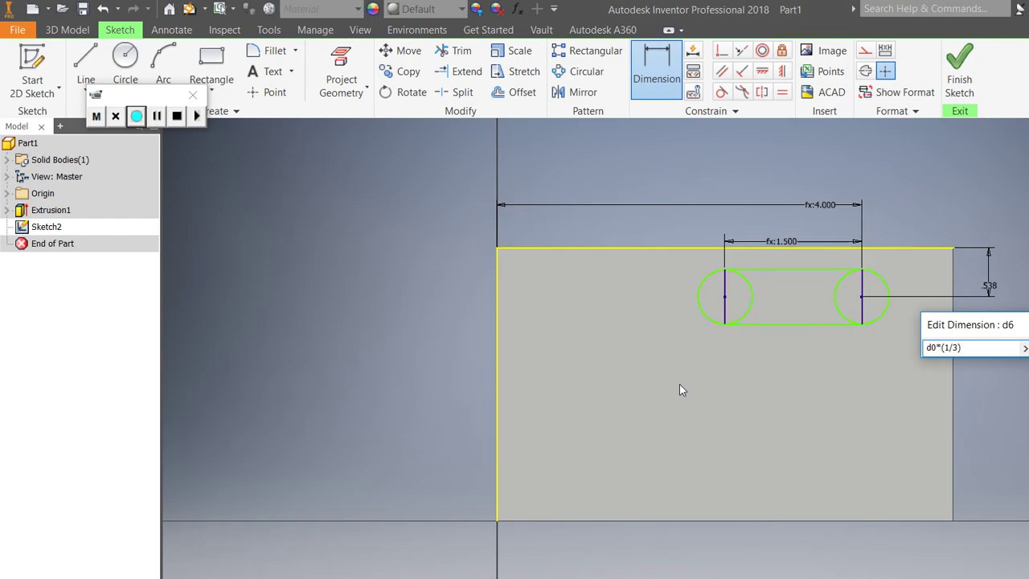
key("Return")
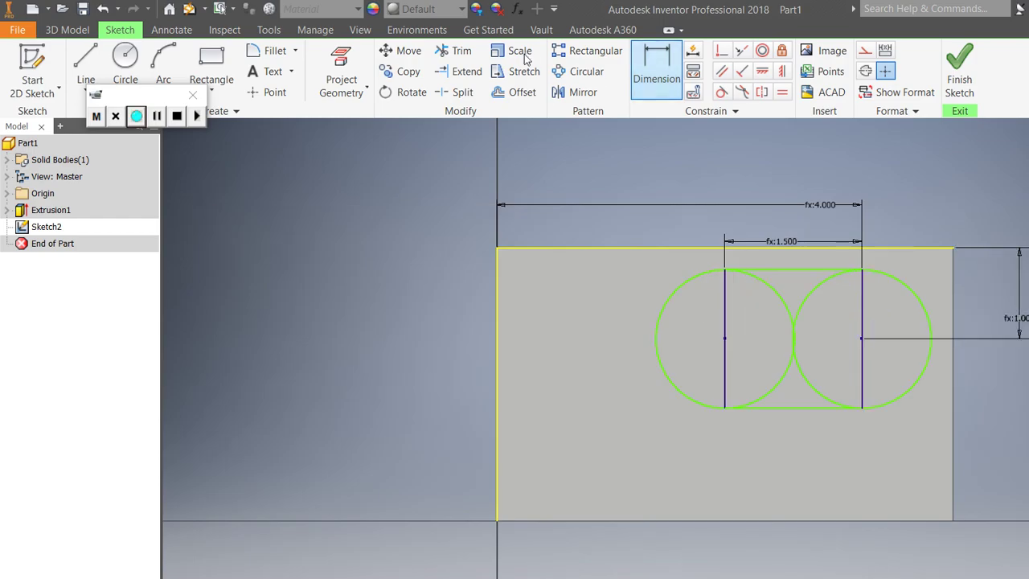
Dimension the diameter of the slot's right circle and set d7 equal to d2
left_click(714, 221)
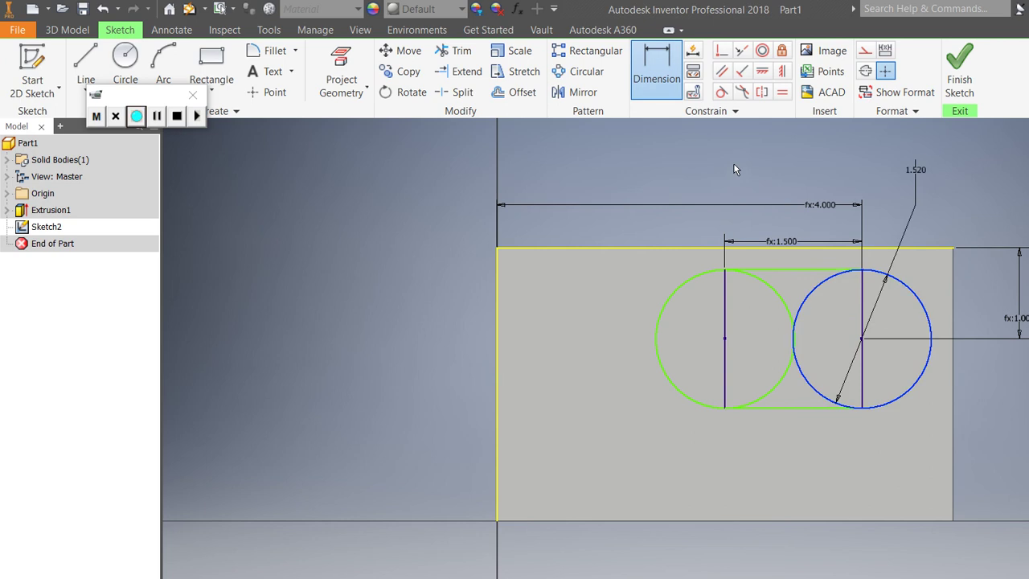
left_click(734, 165)
type("d2")
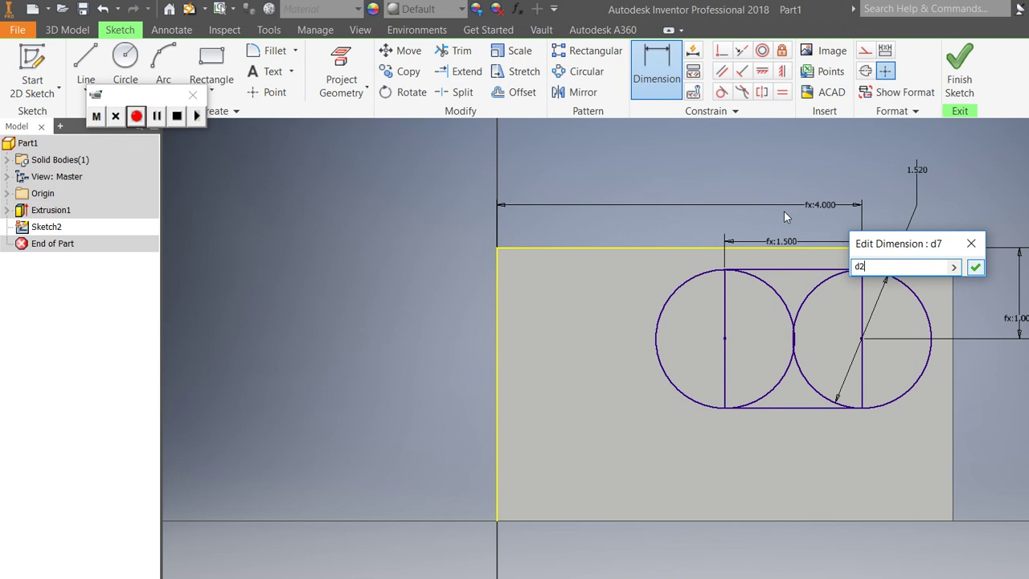
key("Return")
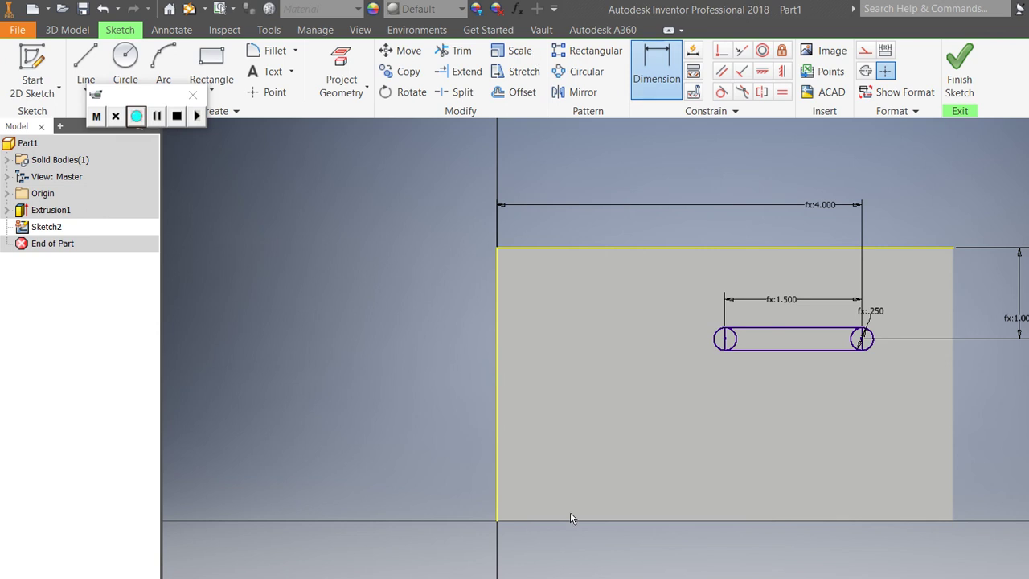
Check the slot equations in the Word worksheet, then change the slot's right circle diameter d7 to d2*2 in Inventor
key("alt+Tab")
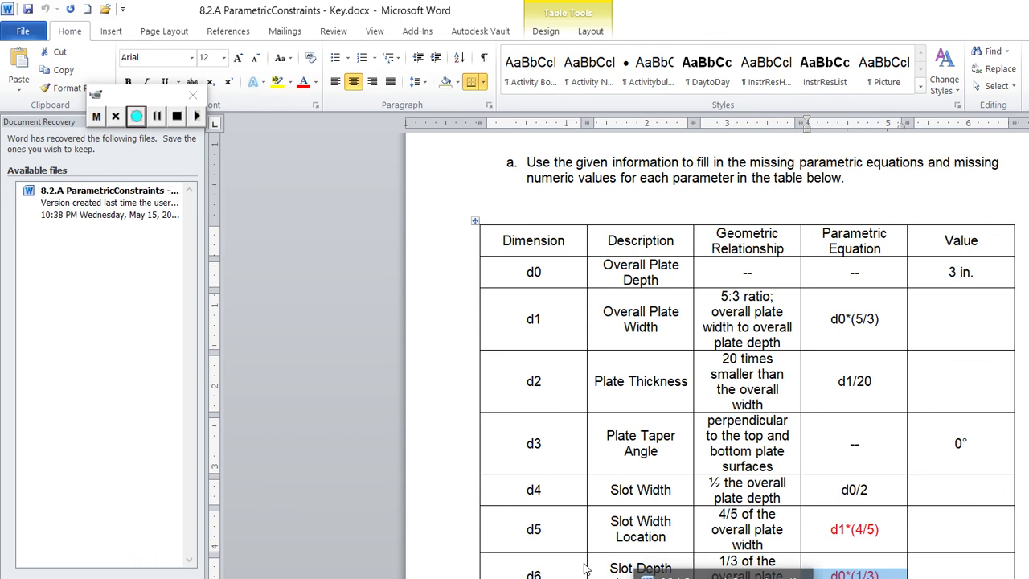
left_click(658, 569)
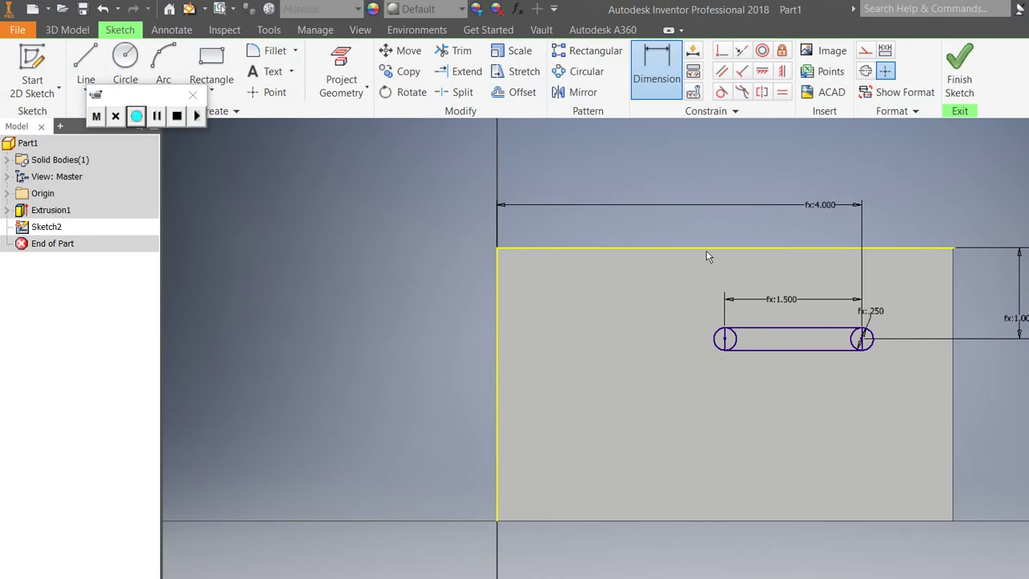
left_click(871, 310)
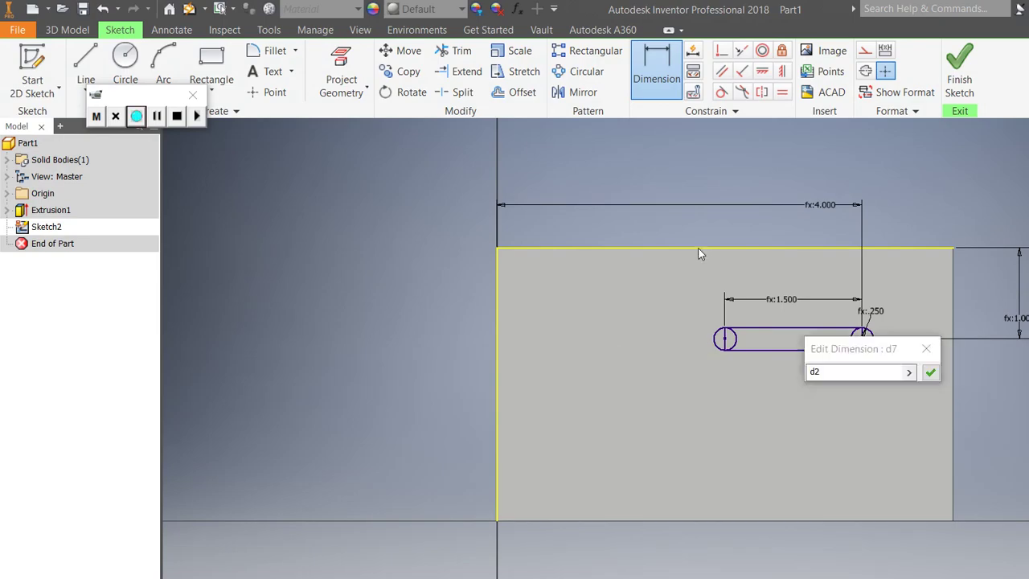
left_click(848, 372)
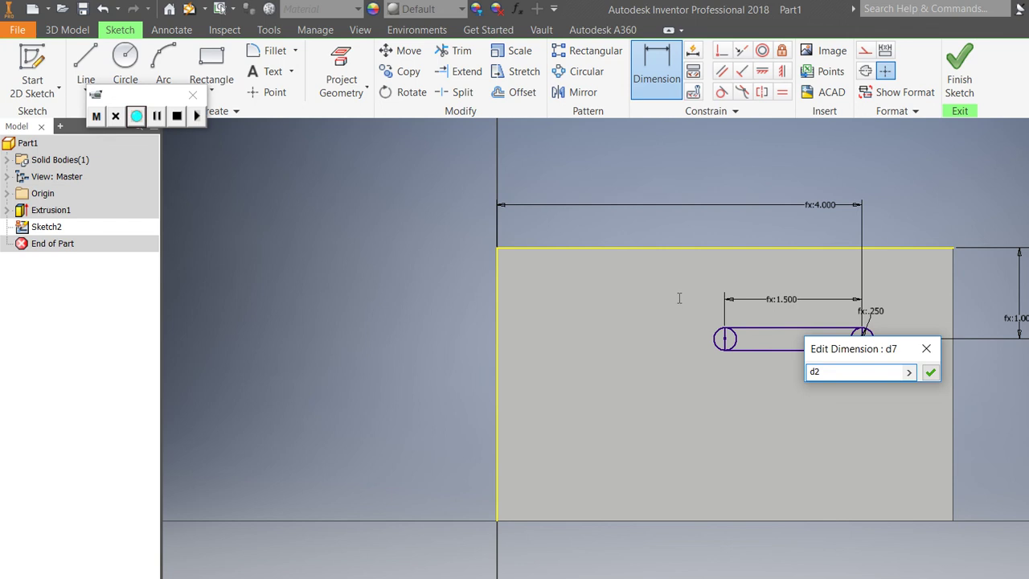
type("*2")
key("Return")
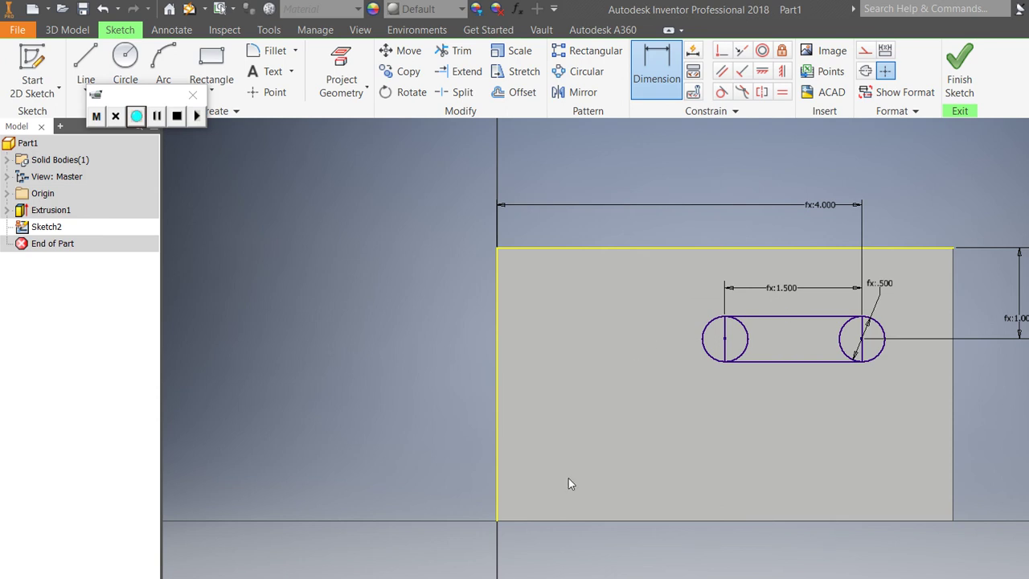
Switch to the Word worksheet and examine the plate drawing and parameter table for the slot dimensions
left_click(570, 577)
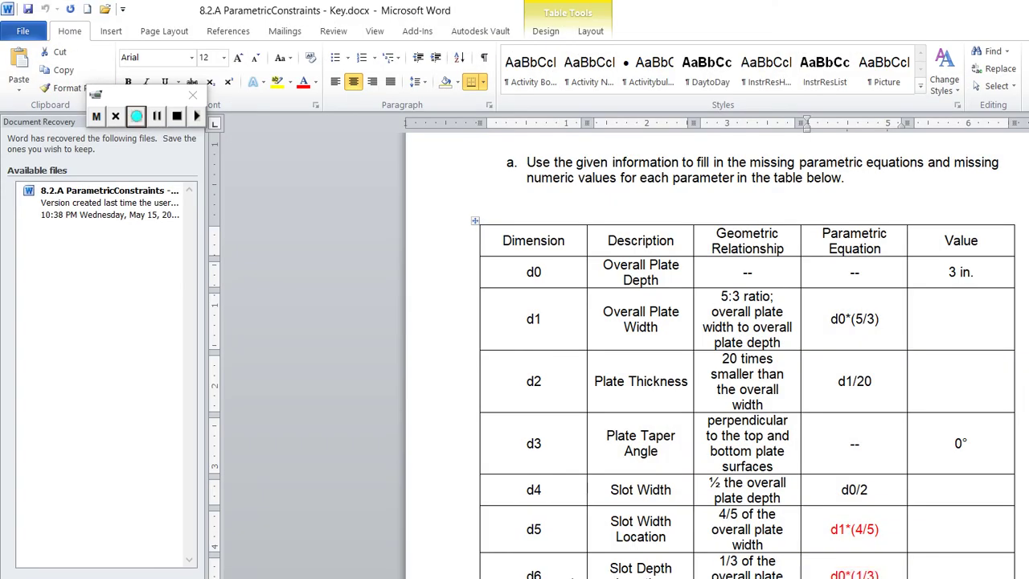
key("alt+Tab")
key("alt+Tab")
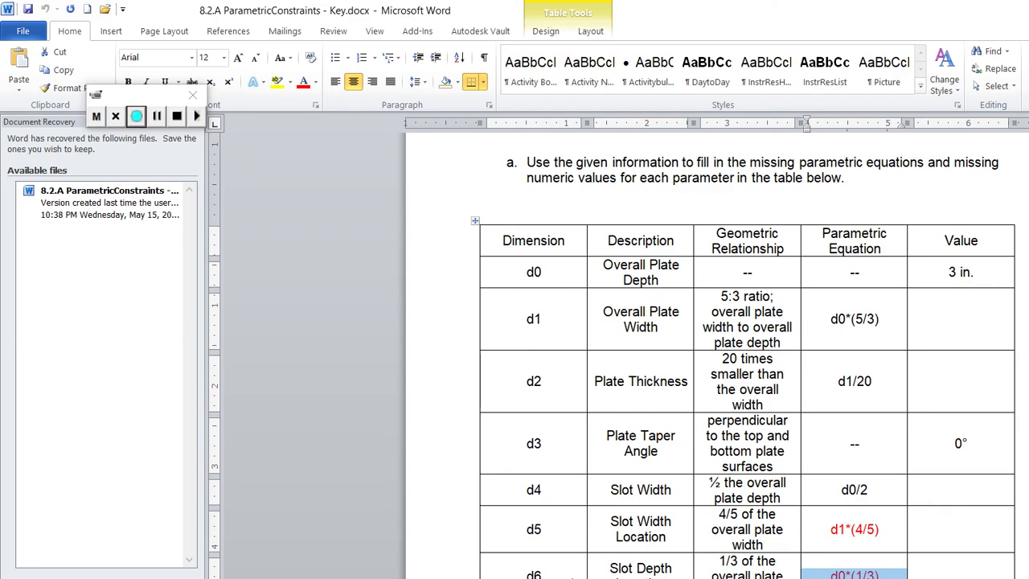
key("alt+Tab")
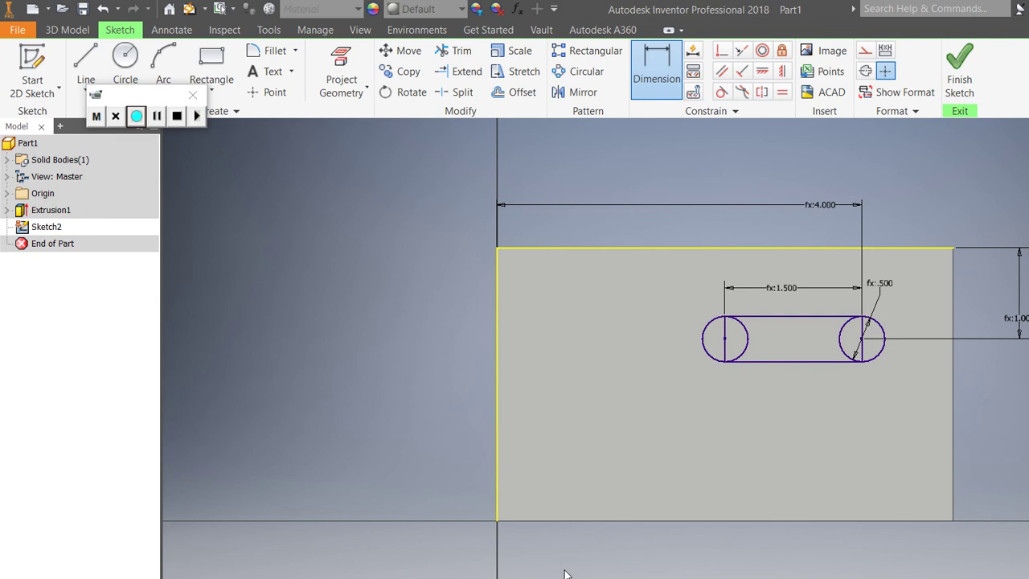
key("alt+Tab")
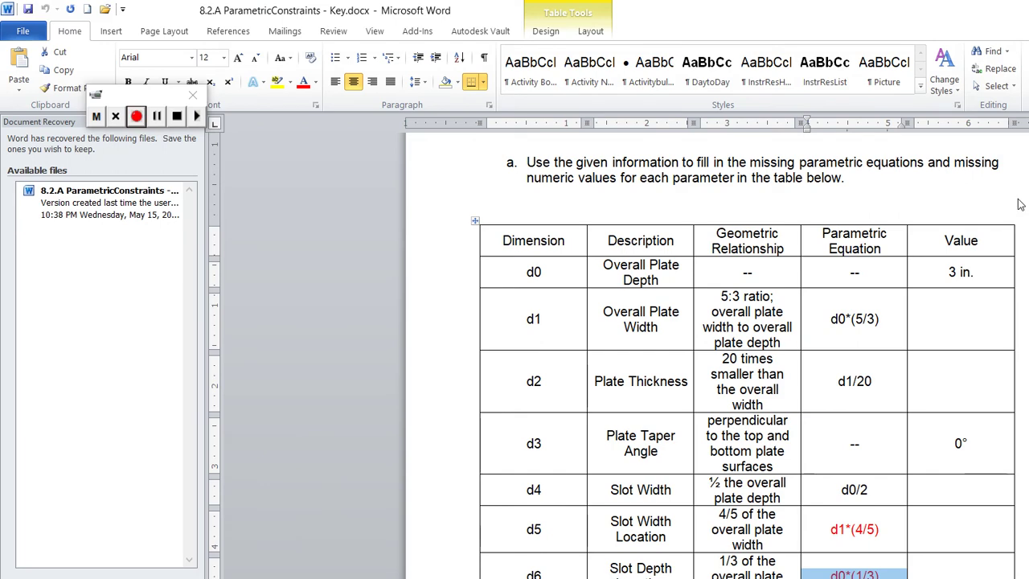
scroll(1019, 204, "up", 15)
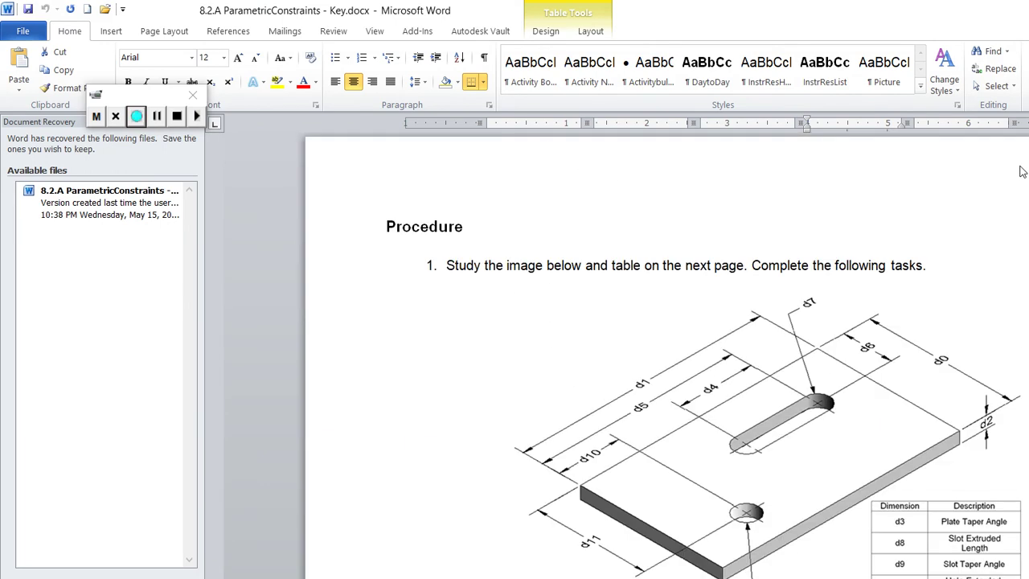
scroll(1021, 171, "down", 3)
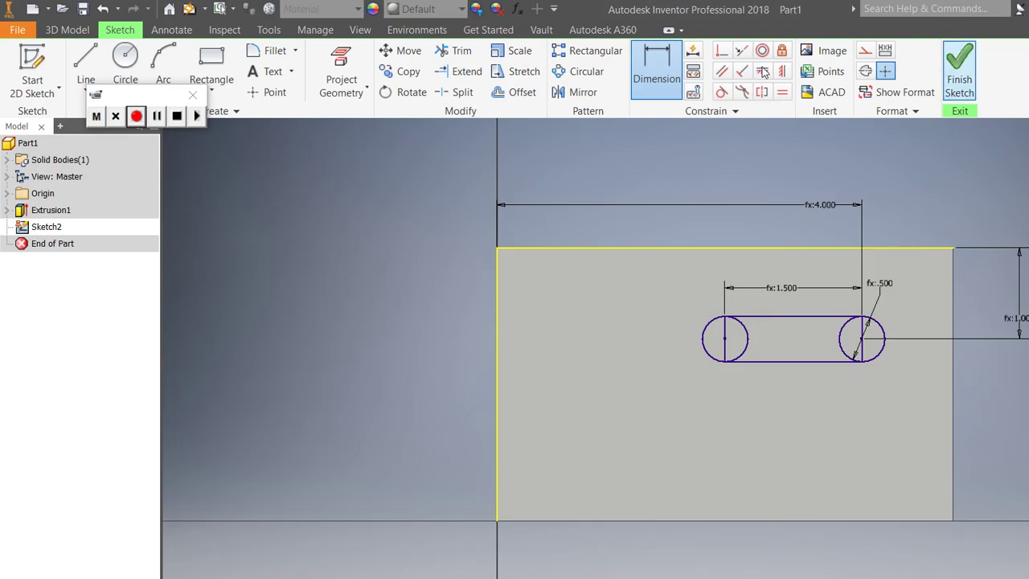
Finish the slot sketch in Inventor and cut the rectangle and both end circles down into the plate by a distance of d1/20
left_click(958, 71)
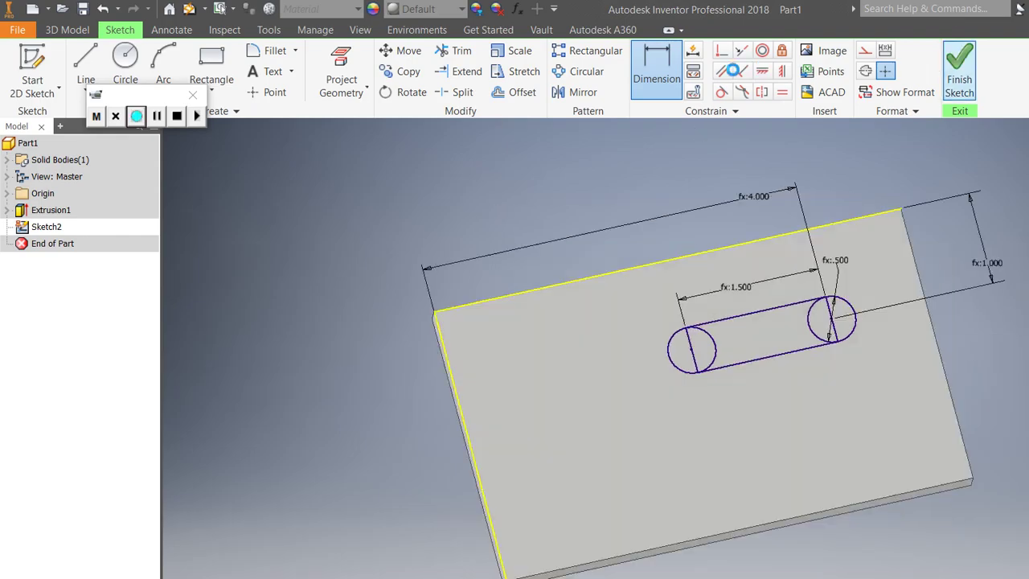
left_click(80, 51)
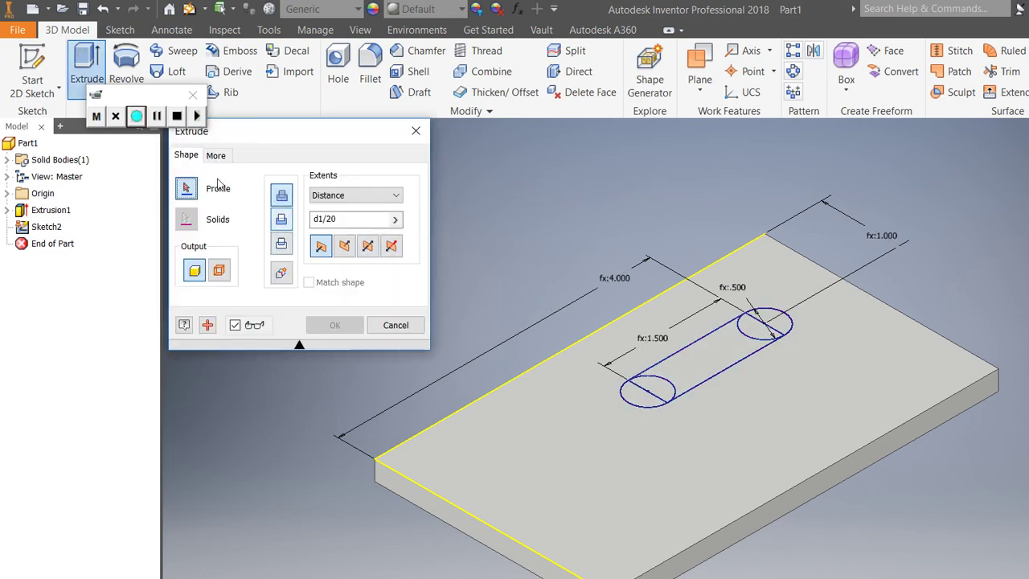
left_click(282, 218)
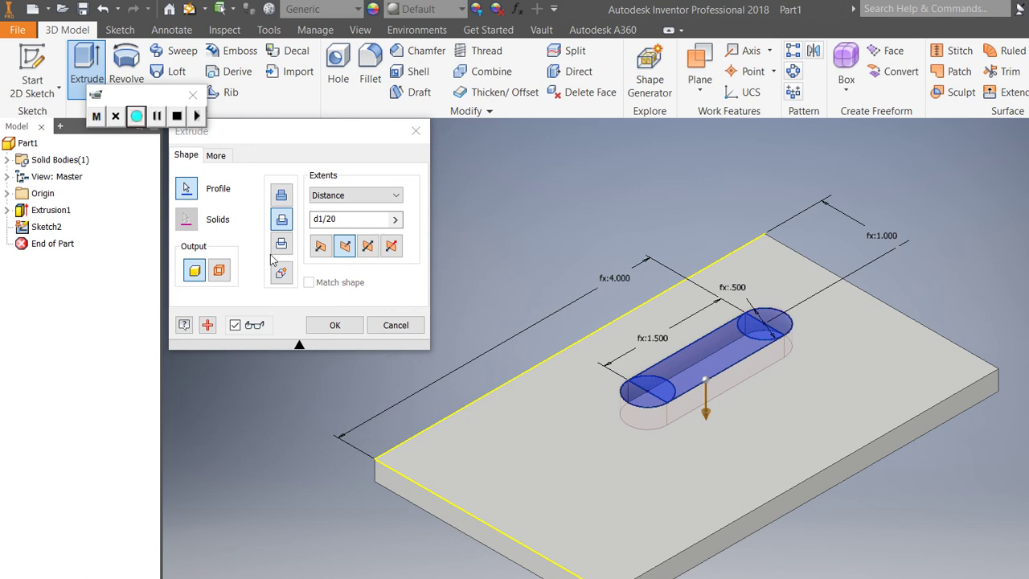
key("Return")
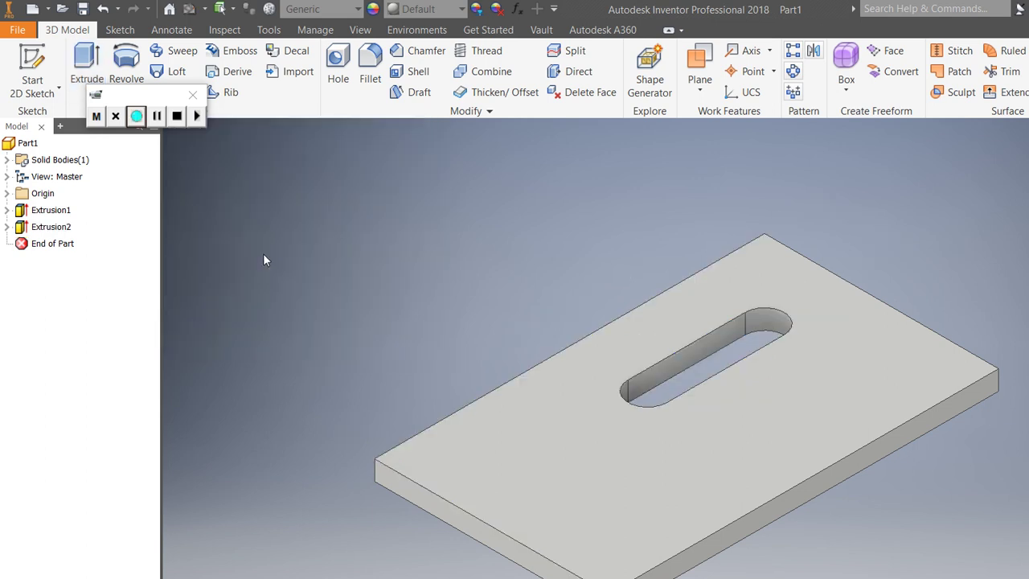